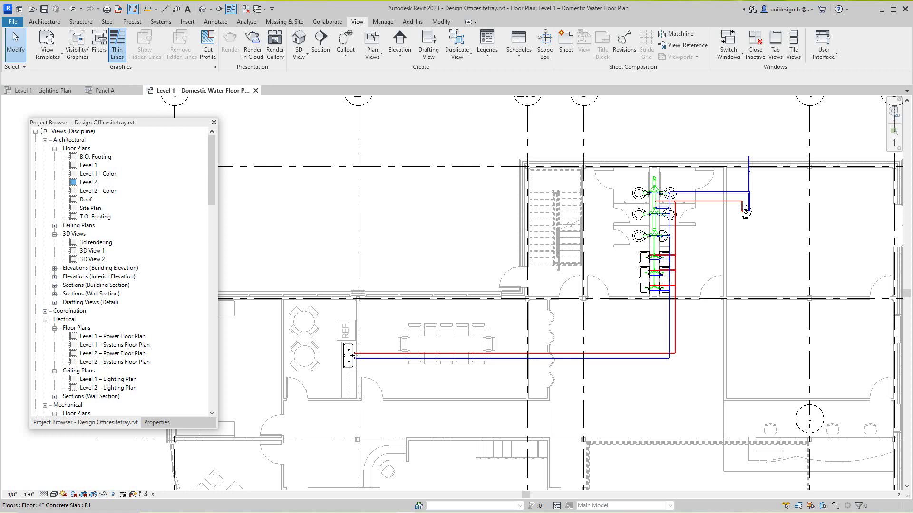
Step: Examine the domestic water piping between the kitchen sink and the toilet room on the Level 1 plan
scroll(600, 337, up, 3)
scroll(599, 336, down, 1)
middle_drag(597, 337, 654, 341)
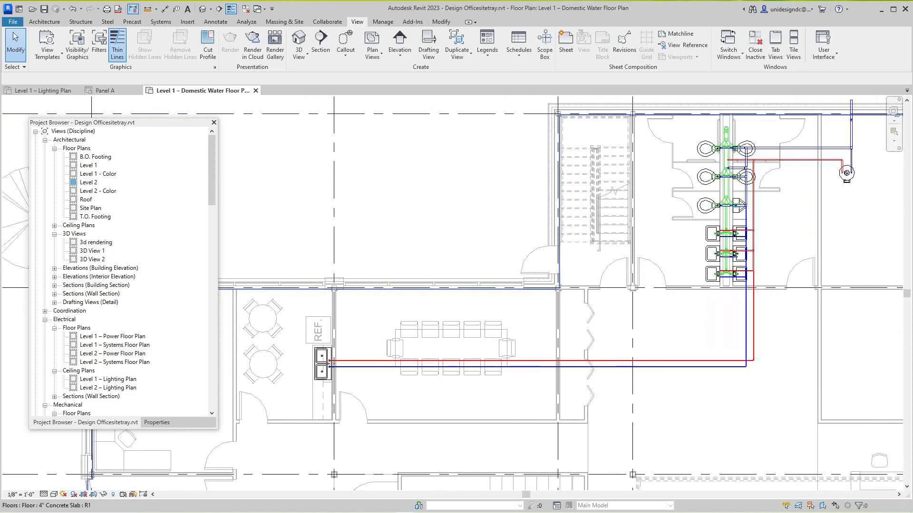
click(685, 365)
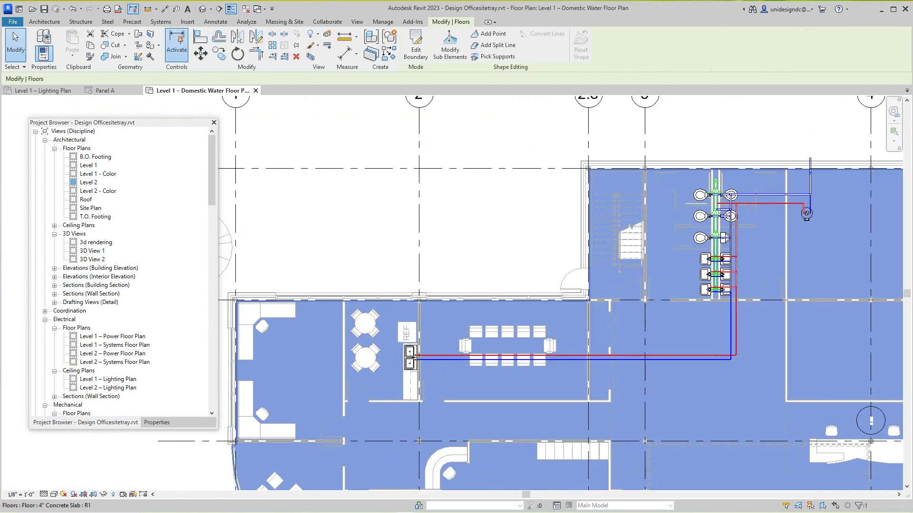
scroll(672, 336, up, 1)
key(Escape)
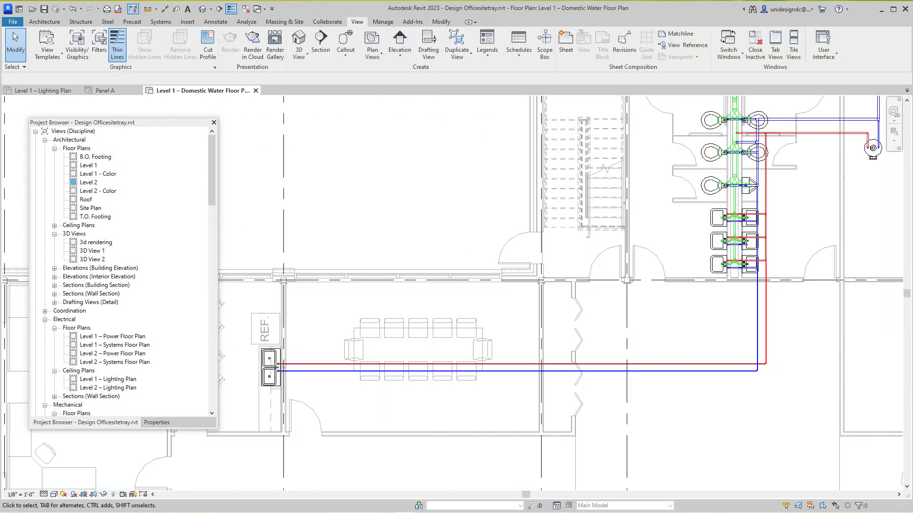
scroll(694, 390, up, 2)
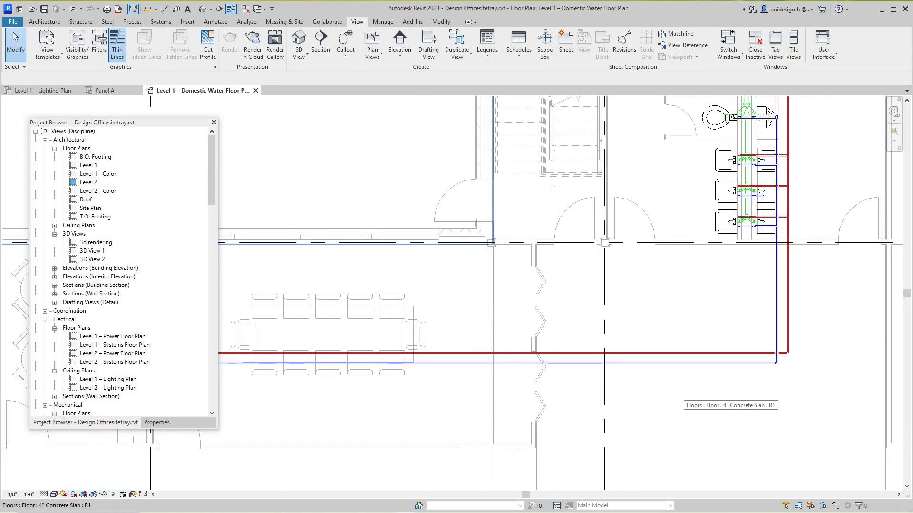
scroll(680, 364, down, 2)
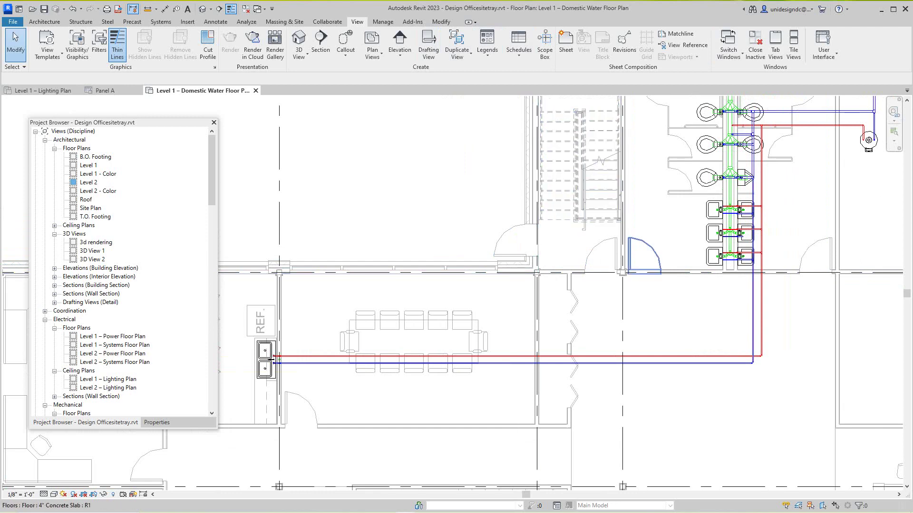
scroll(637, 288, up, 1)
scroll(715, 316, down, 2)
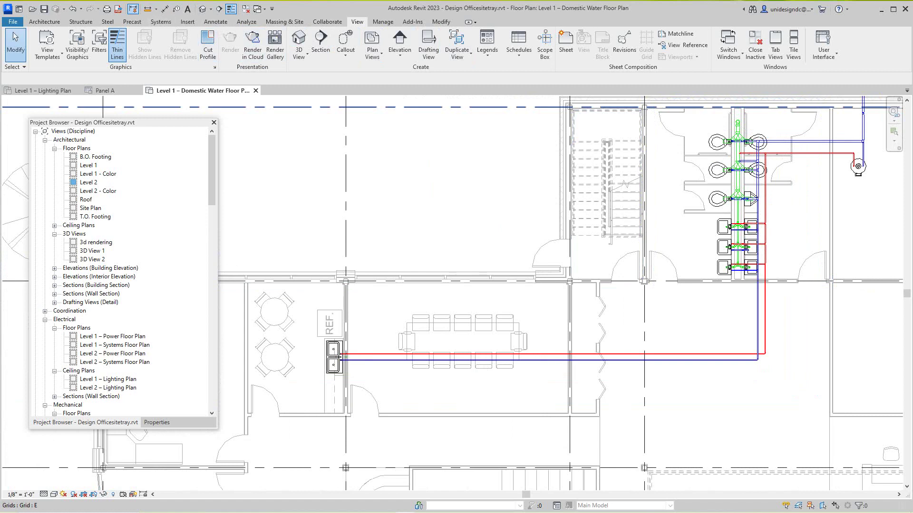
Step: Set the visual style of the Level 1 domestic water floor plan to Realistic
middle_drag(611, 240, 521, 287)
scroll(649, 185, up, 6)
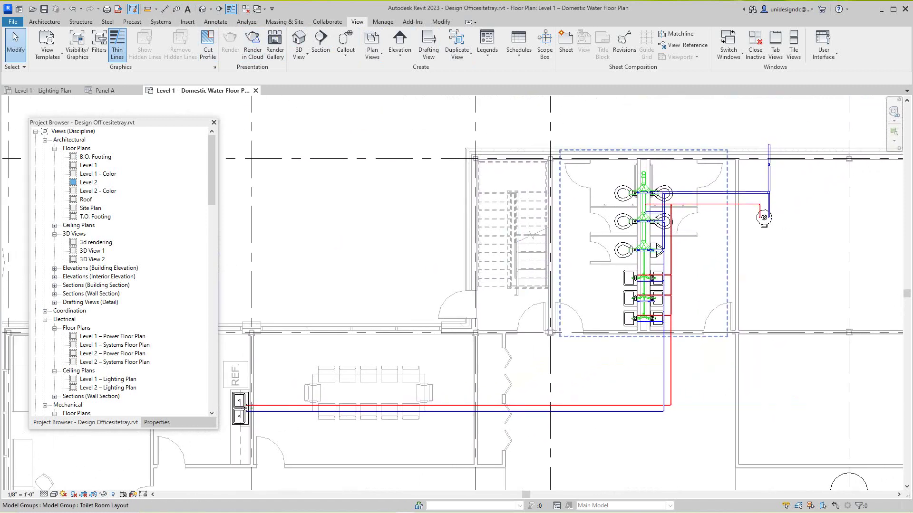
scroll(481, 196, down, 1)
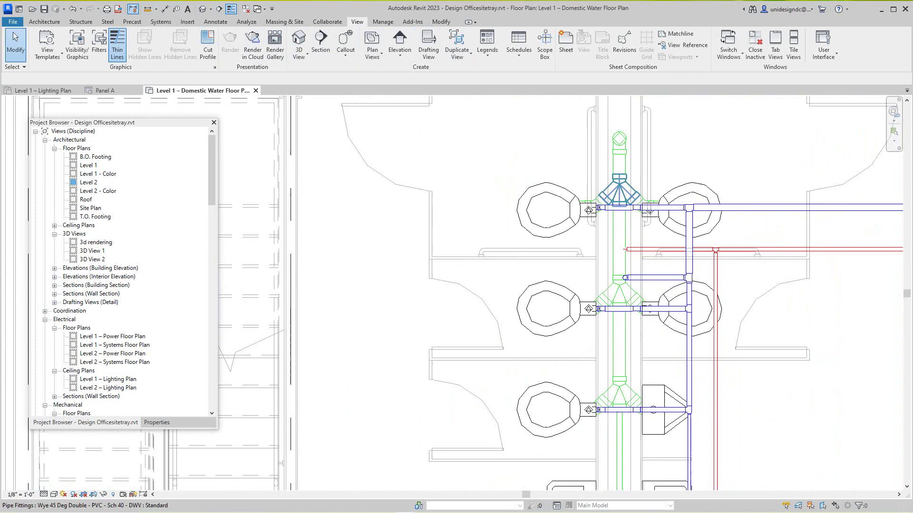
click(54, 494)
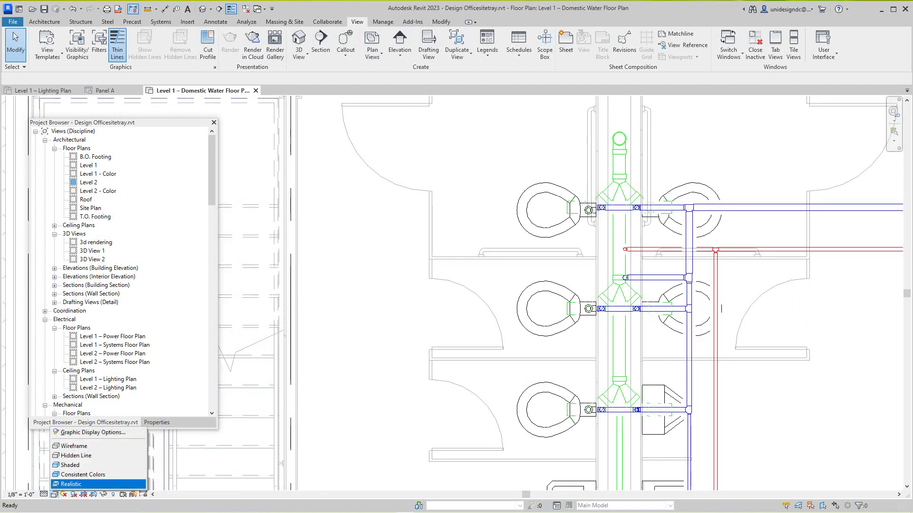
click(71, 484)
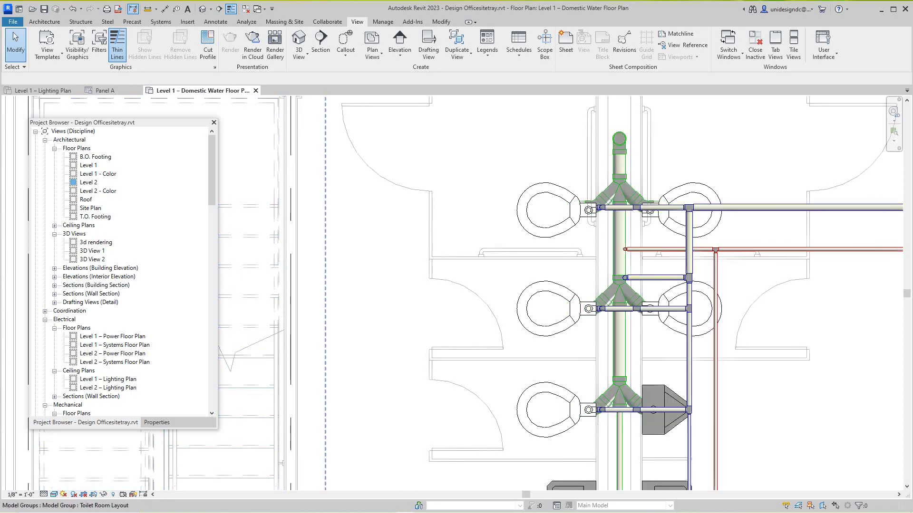
Step: Examine the toilet room's fixtures, pipes and fittings and the pipe runs to the water heater and kitchen sink
scroll(671, 349, down, 1)
scroll(672, 350, up, 2)
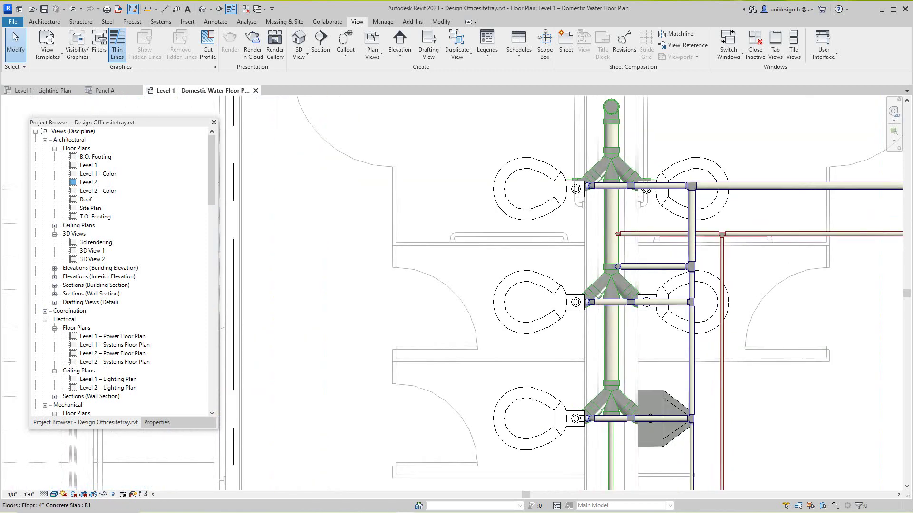
scroll(610, 147, down, 2)
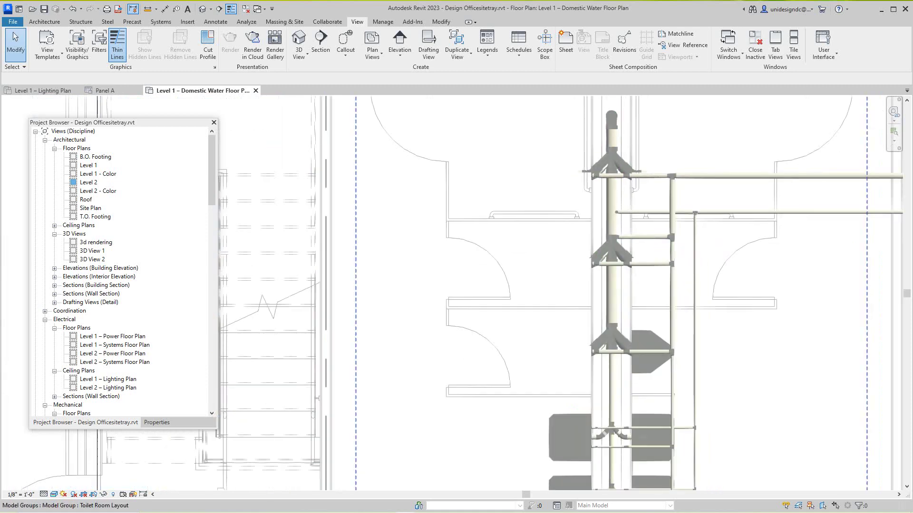
middle_drag(611, 147, 611, 147)
scroll(641, 198, down, 1)
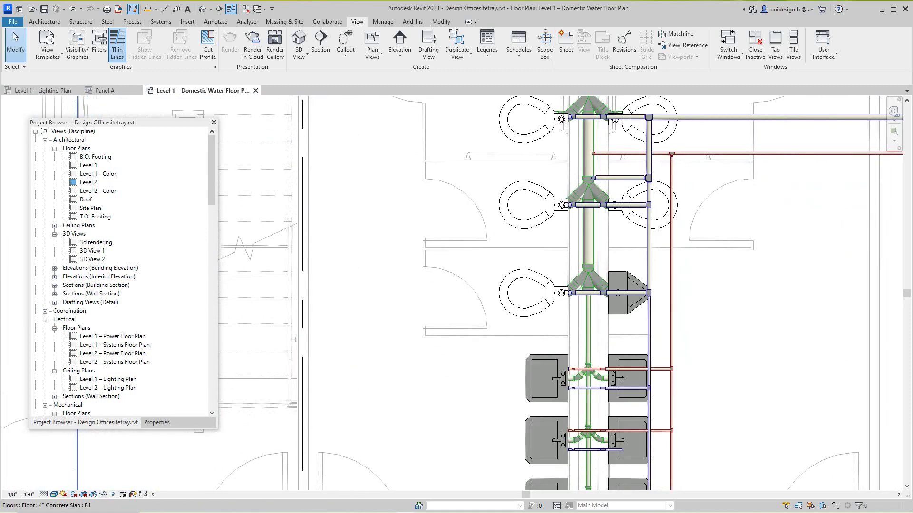
scroll(641, 198, down, 3)
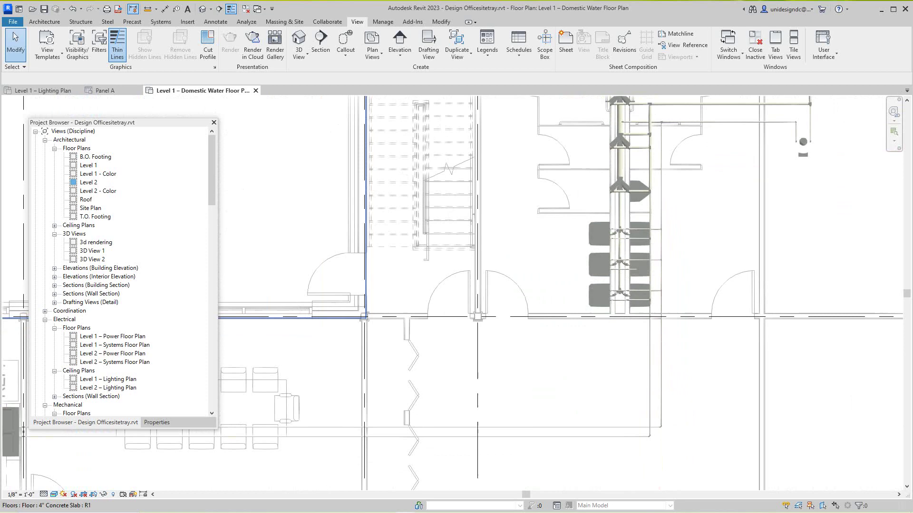
scroll(699, 400, down, 4)
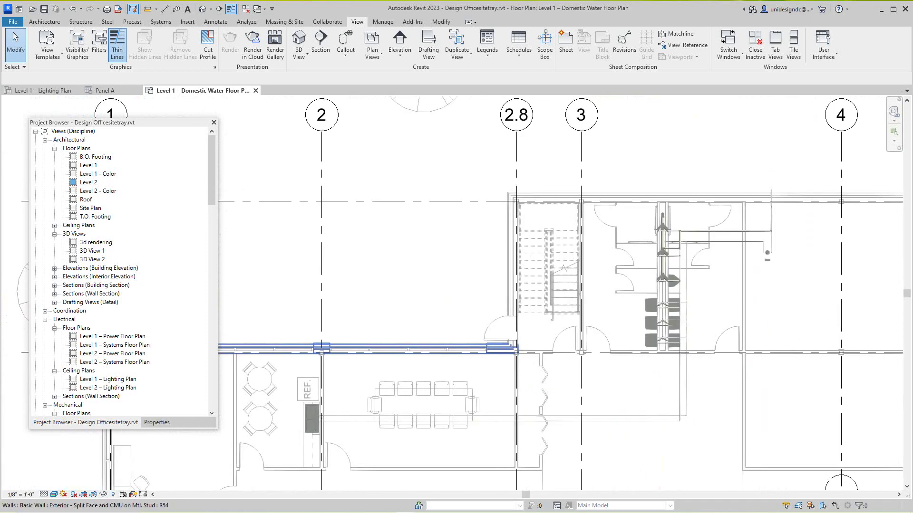
scroll(449, 349, down, 1)
scroll(696, 271, up, 2)
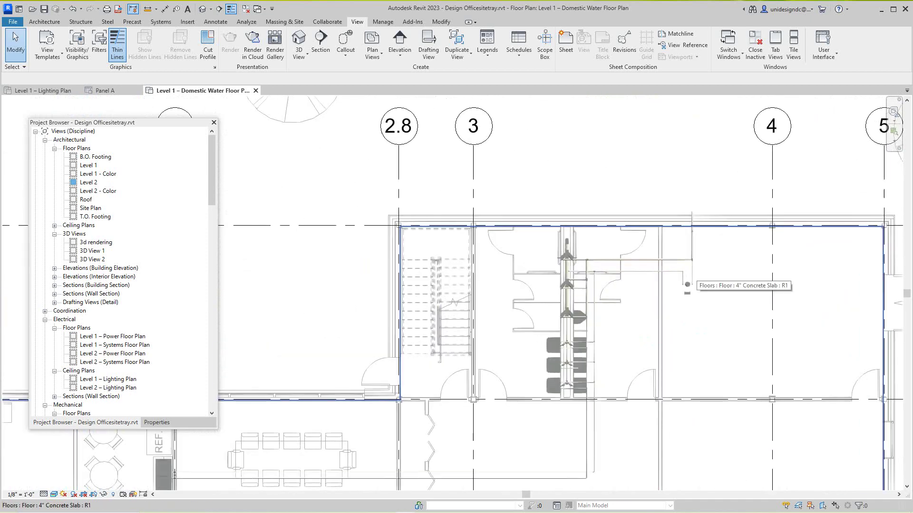
scroll(689, 283, up, 2)
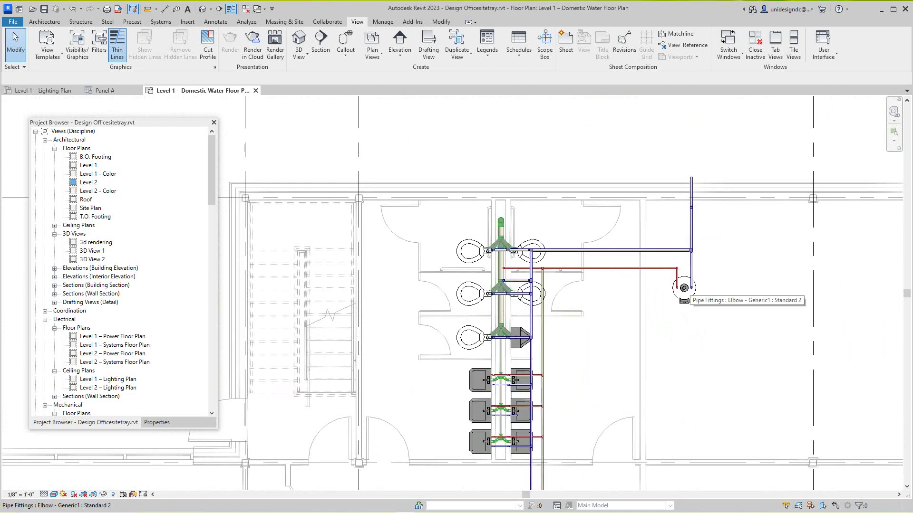
scroll(685, 287, down, 3)
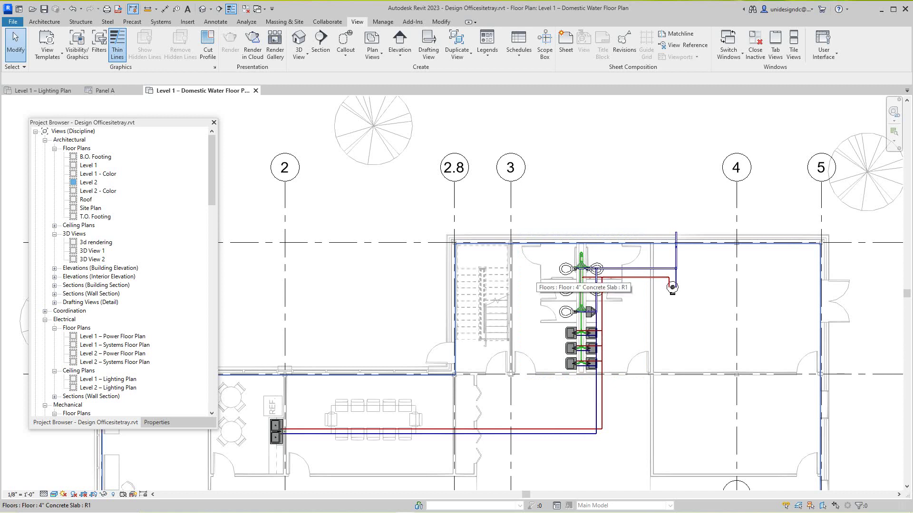
middle_drag(510, 269, 527, 219)
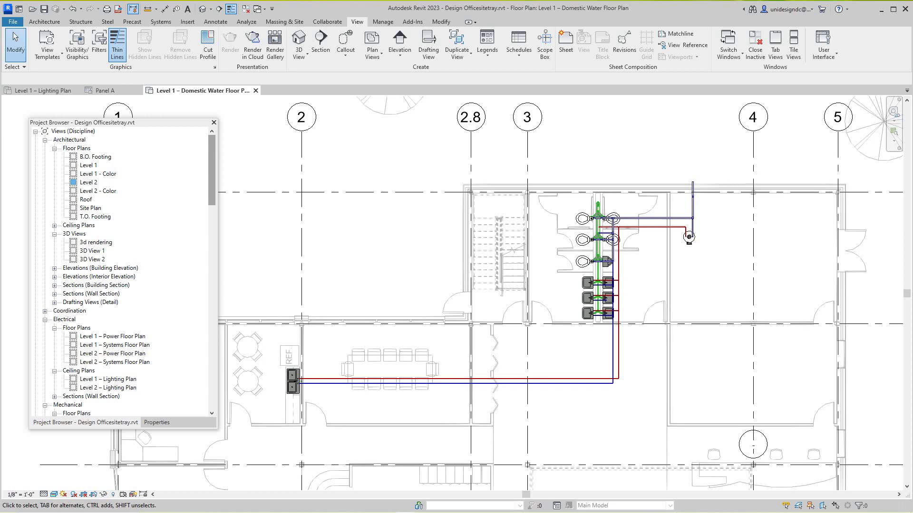
Step: Find the Pipe Fittings category among the project's families and expand it to list its fittings
scroll(124, 271, down, 4)
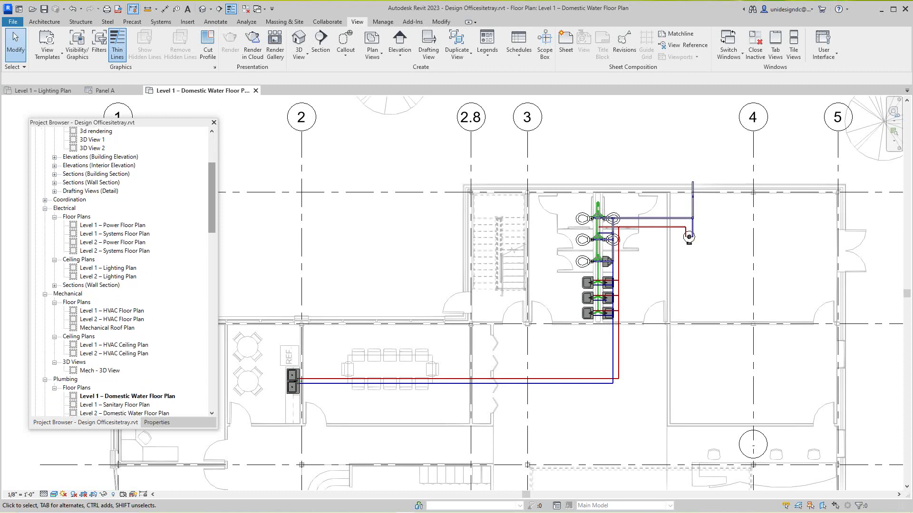
scroll(124, 271, down, 5)
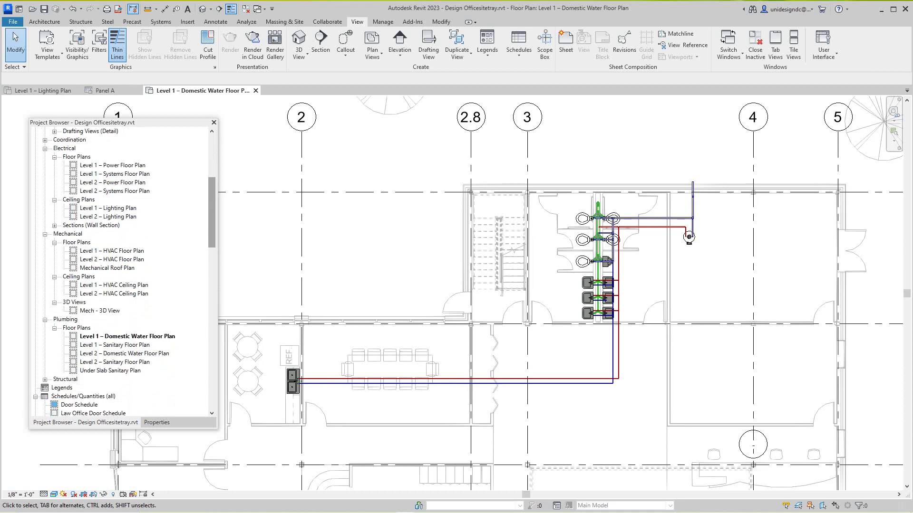
scroll(123, 271, down, 5)
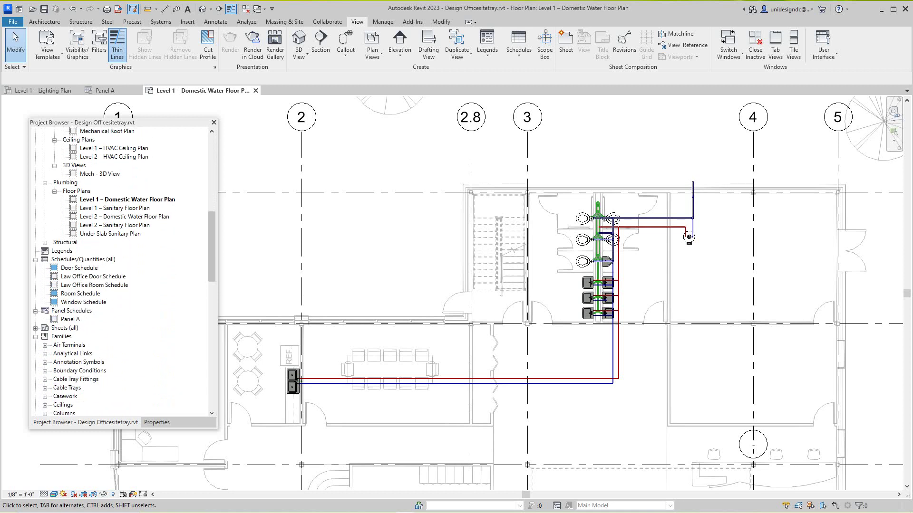
scroll(123, 271, down, 2)
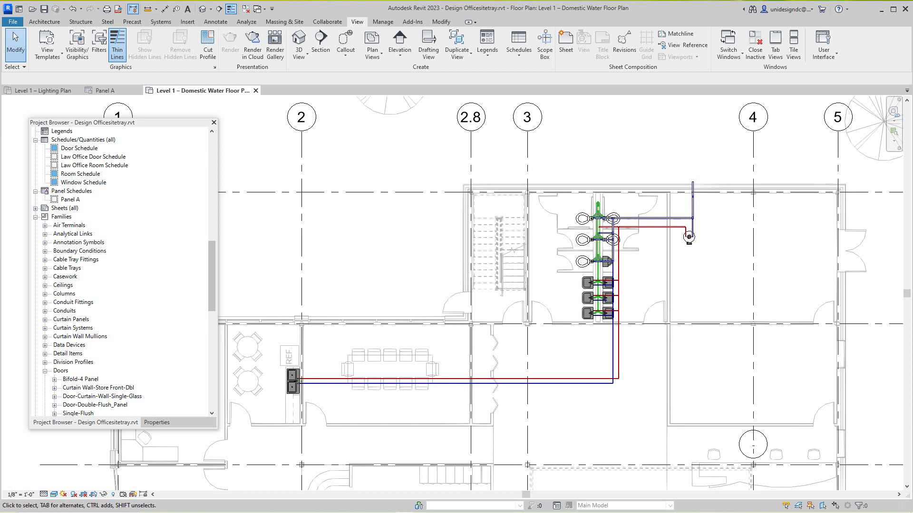
scroll(124, 271, down, 2)
scroll(124, 271, down, 5)
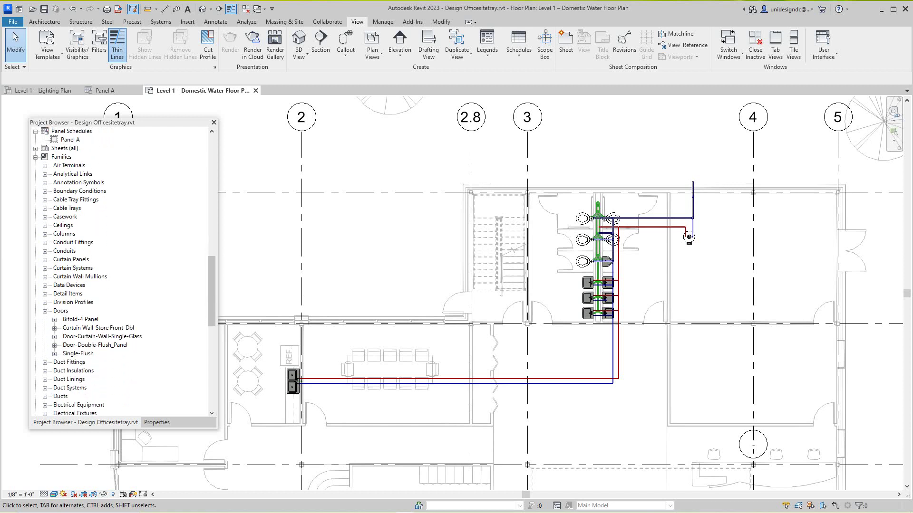
scroll(62, 345, down, 4)
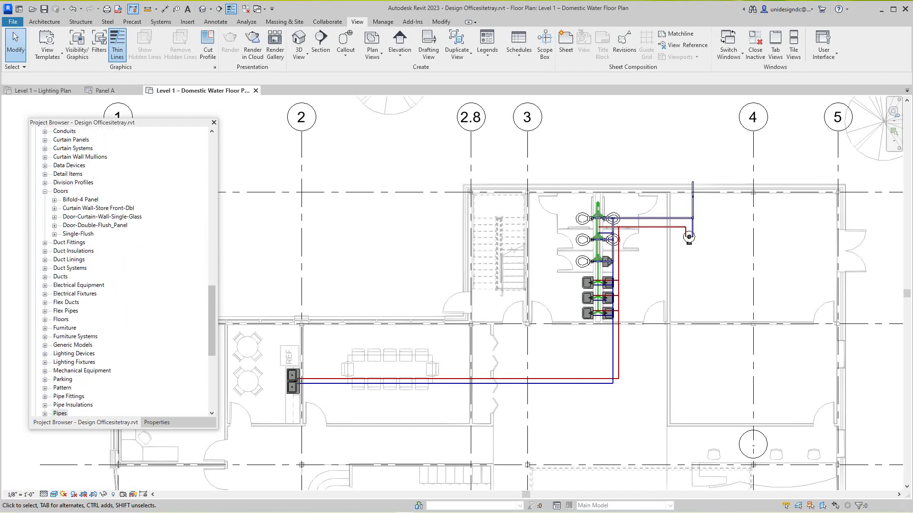
scroll(123, 271, down, 4)
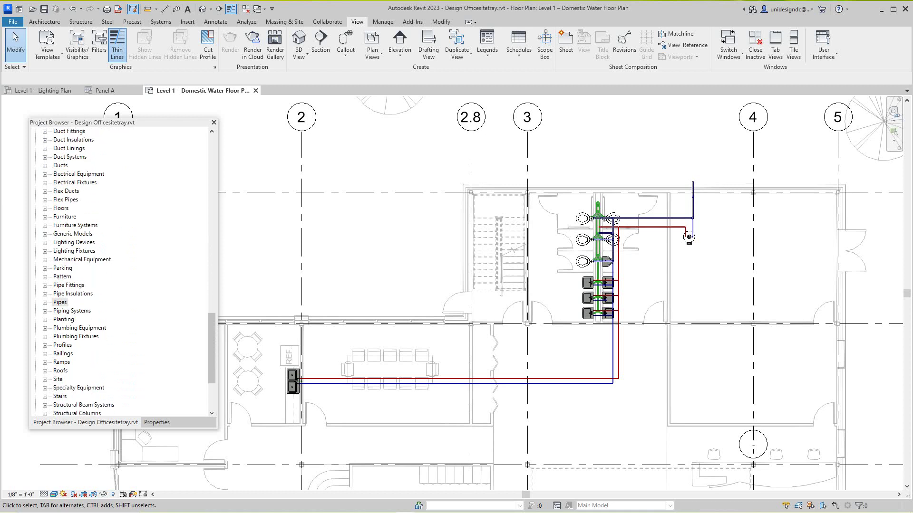
scroll(124, 271, down, 2)
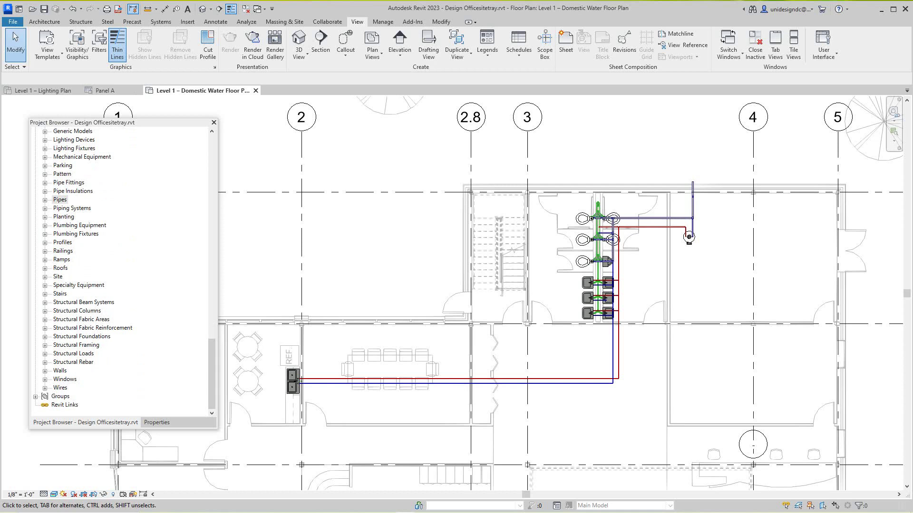
click(60, 200)
click(45, 183)
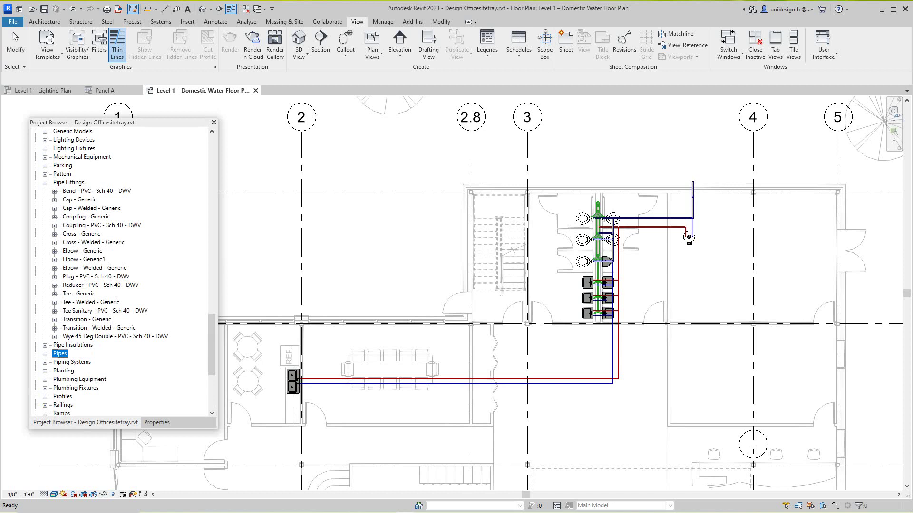
Step: Review the loaded pipe fitting families, including Coupling - Generic and Bend - PVC - Sch 40 - DWV, and collapse the category
double_click(86, 217)
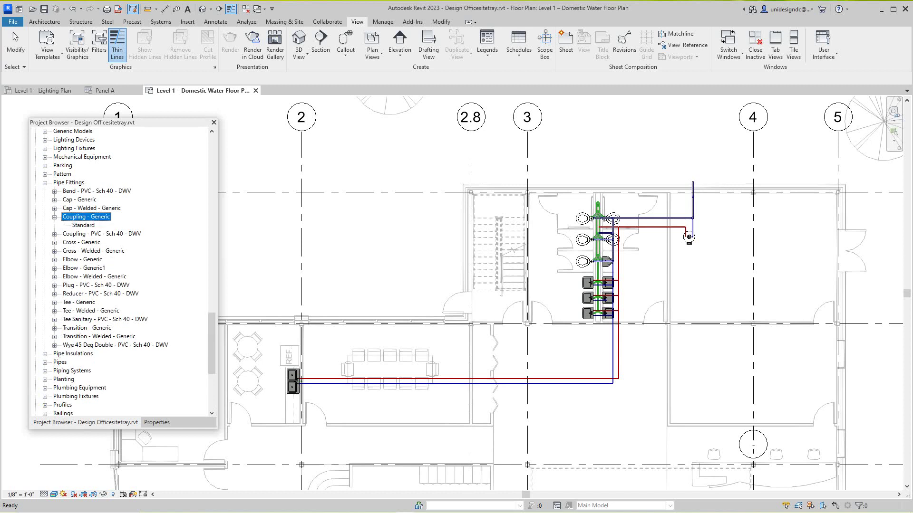
key(Left)
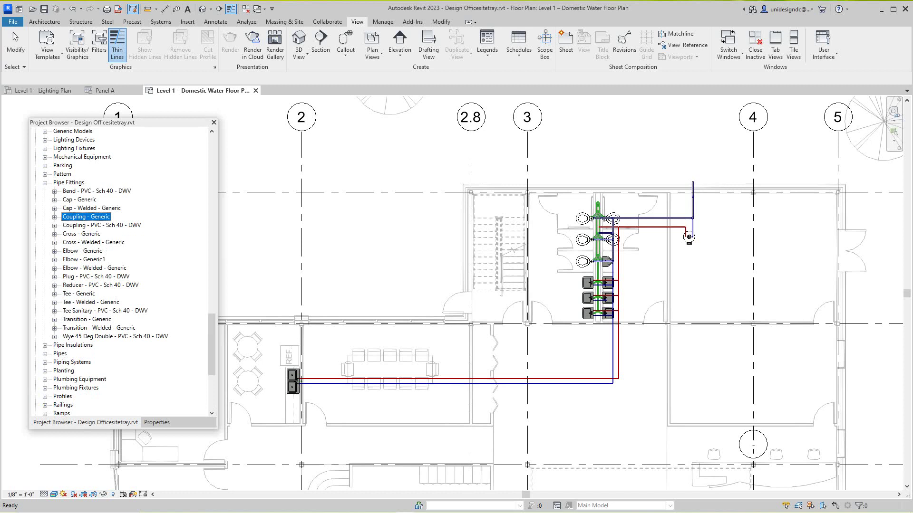
double_click(96, 191)
key(Left)
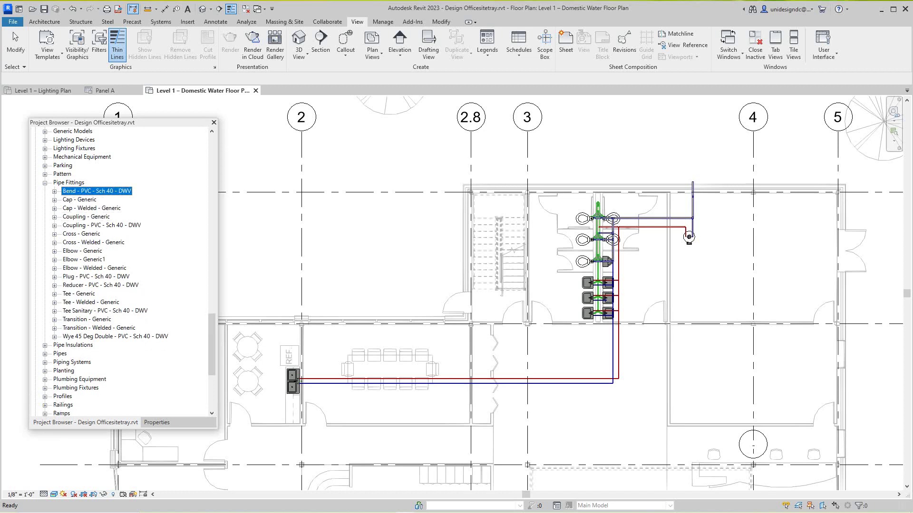
scroll(129, 273, down, 2)
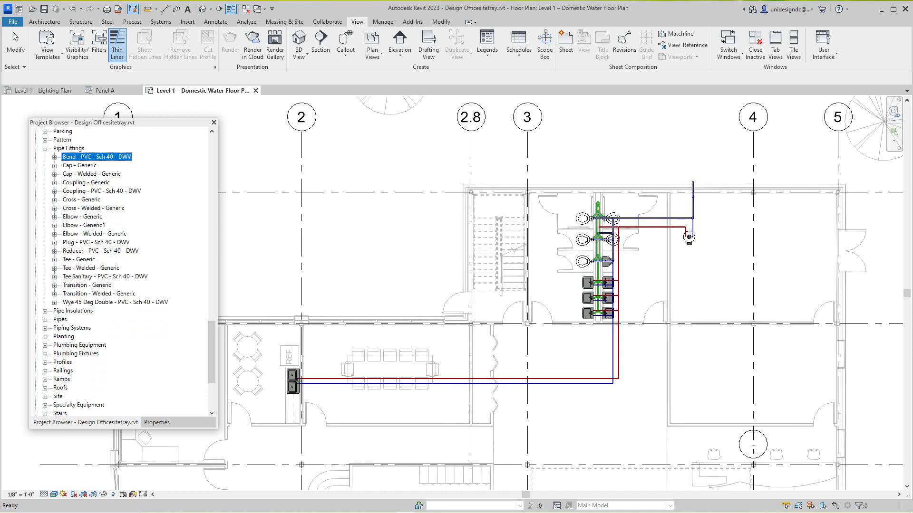
scroll(129, 273, up, 2)
scroll(129, 273, down, 1)
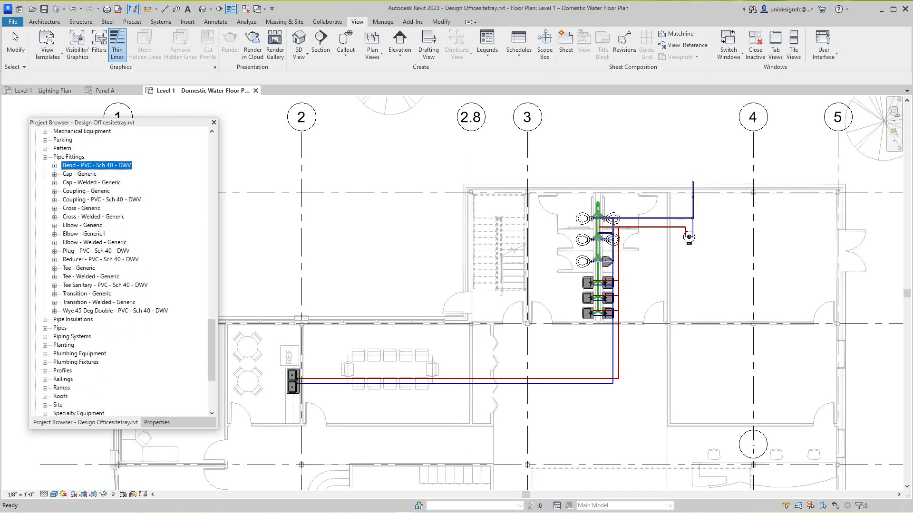
scroll(129, 273, up, 1)
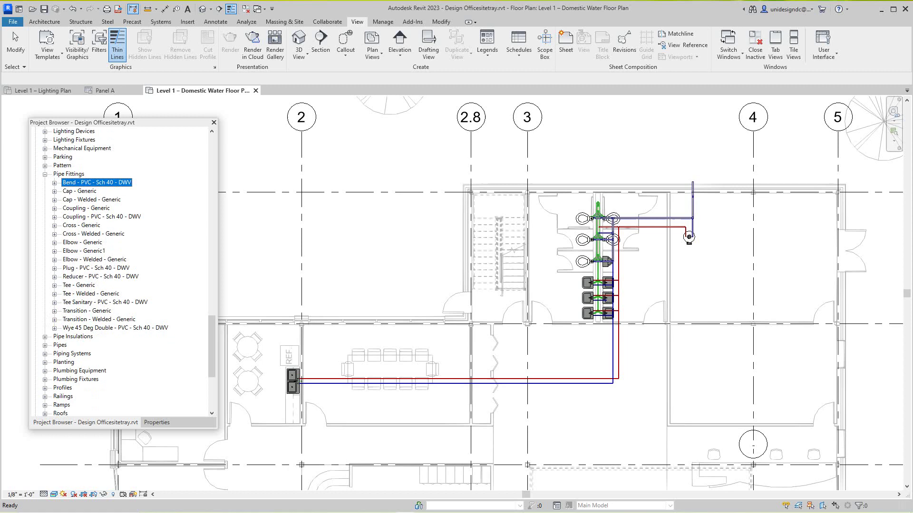
click(45, 174)
scroll(687, 240, down, 1)
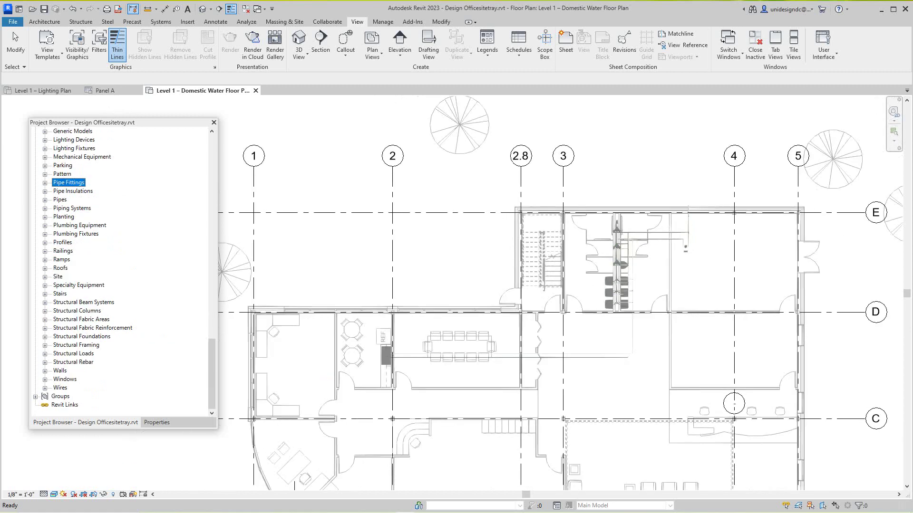
Step: Draw a vertical section line through the toilet room between grids 3 and 4, facing the fixtures, and reduce its depth to the plumbing wall
scroll(687, 240, up, 2)
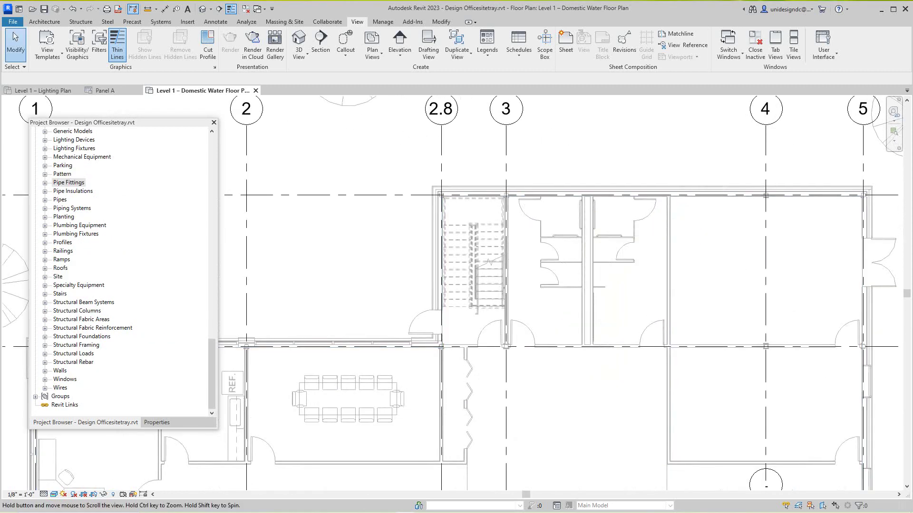
middle_drag(692, 246, 637, 254)
scroll(653, 285, down, 1)
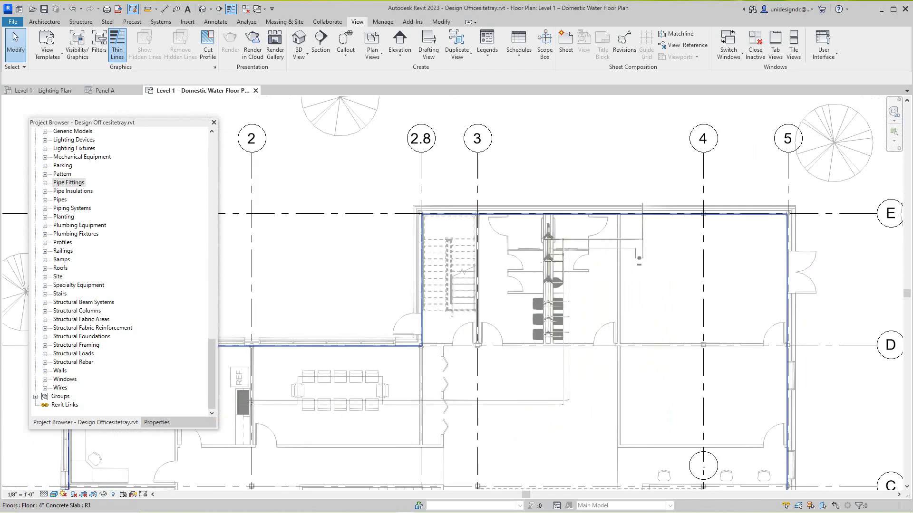
scroll(653, 285, up, 2)
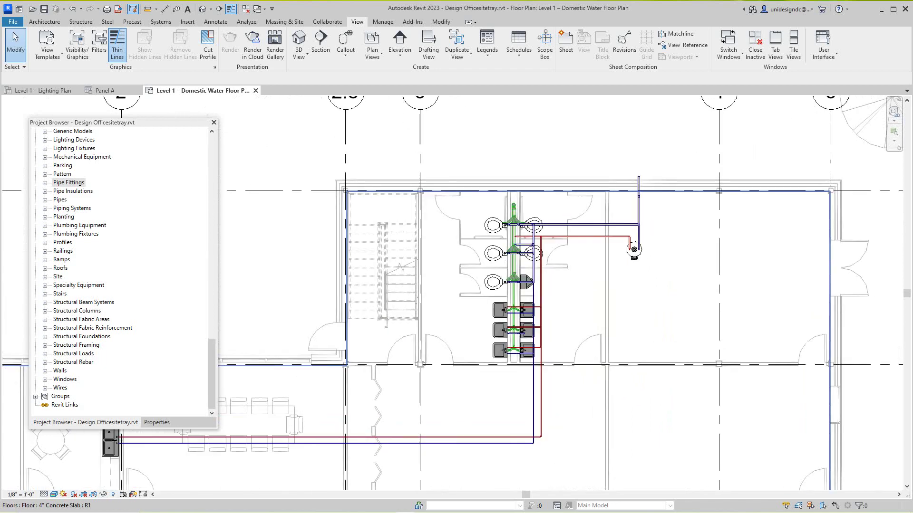
mouse_move(558, 302)
middle_down()
mouse_move(547, 277)
mouse_move(549, 290)
middle_up()
scroll(547, 277, down, 1)
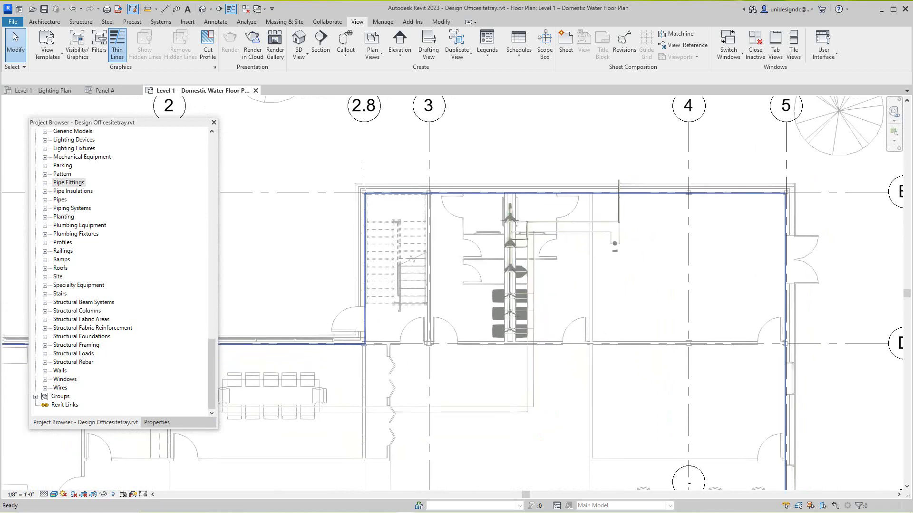
click(320, 43)
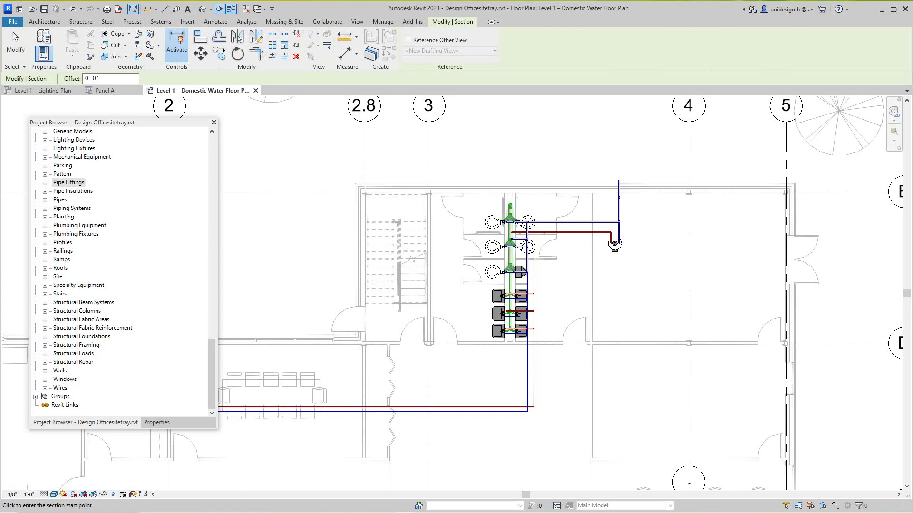
click(456, 175)
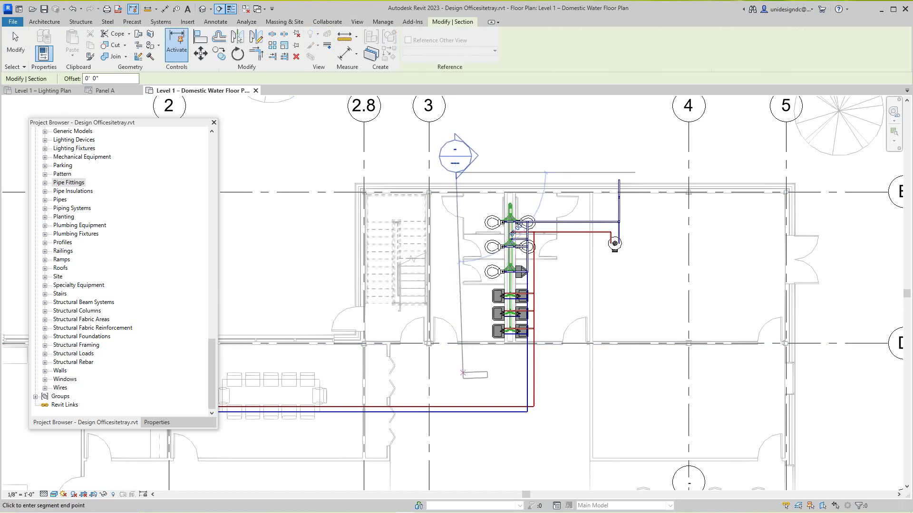
click(455, 375)
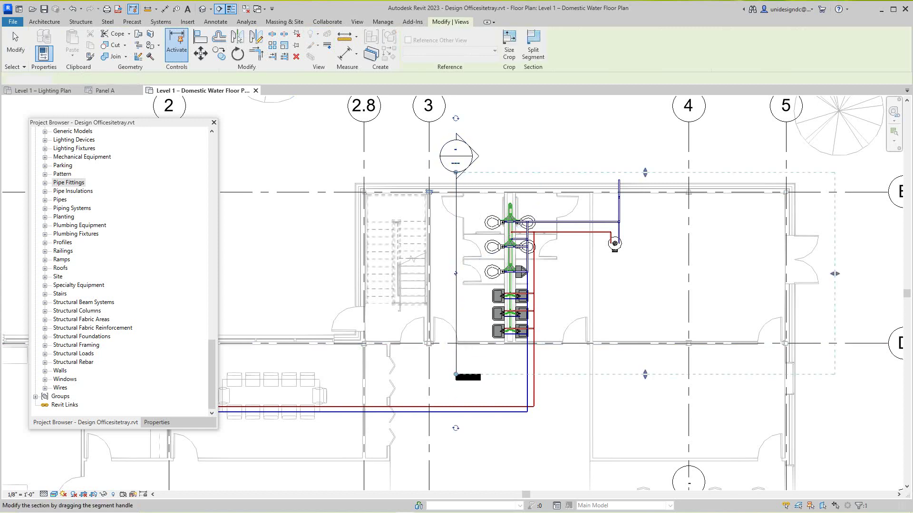
drag(835, 273, 516, 274)
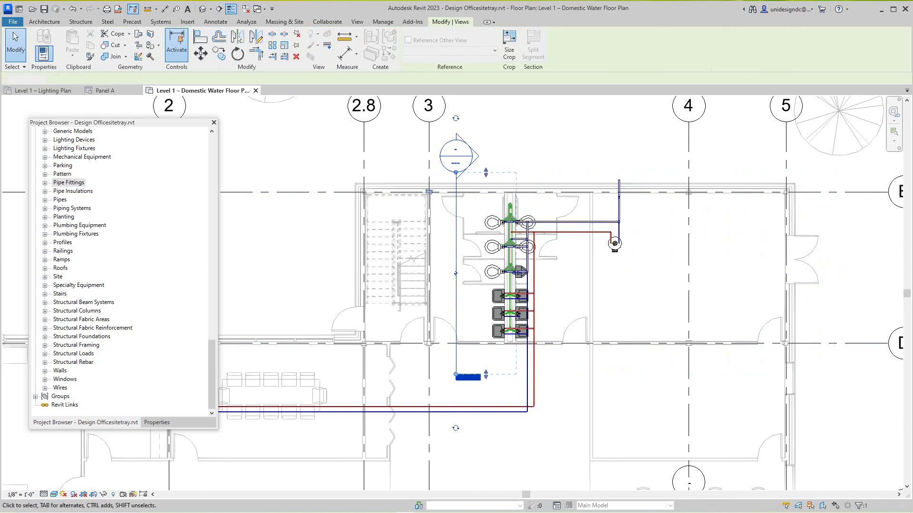
key(Escape)
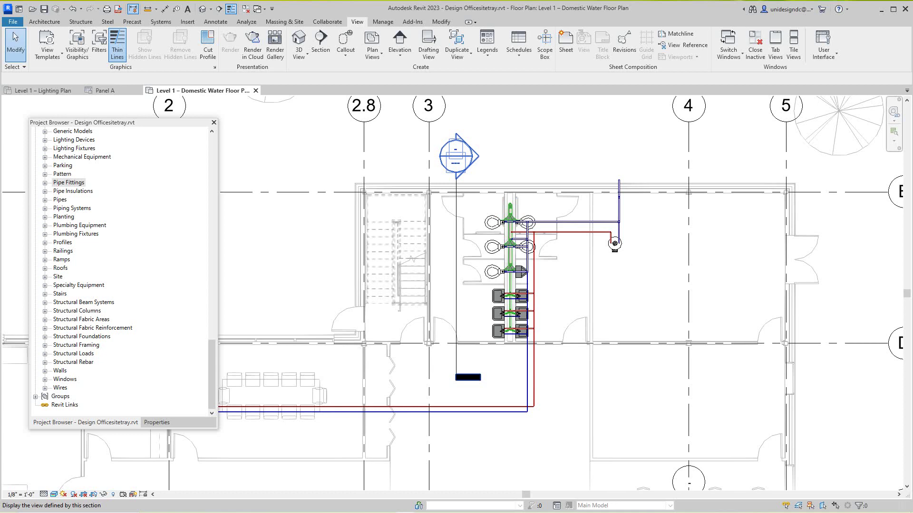
Step: Open the new section's view, raise its detail level, and examine the toilet room fixtures and risers on Levels 1 and 2
double_click(456, 157)
scroll(539, 350, up, 2)
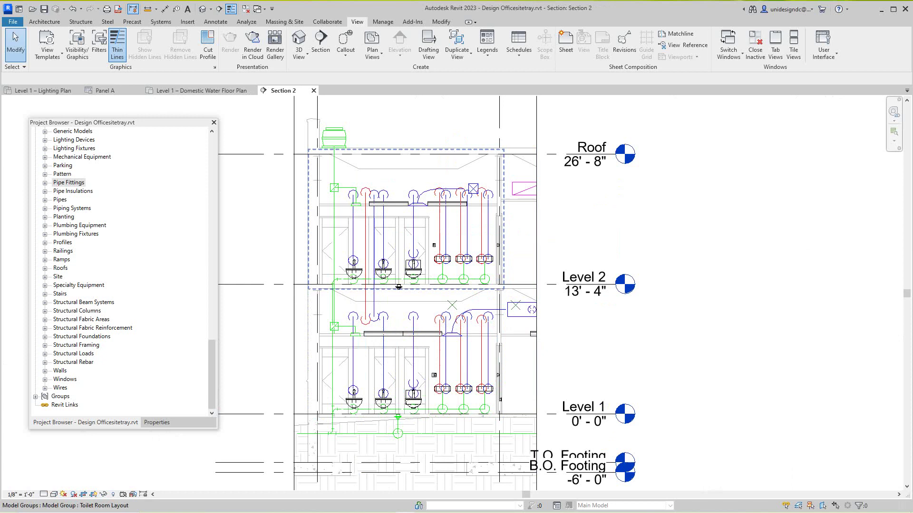
scroll(398, 287, up, 3)
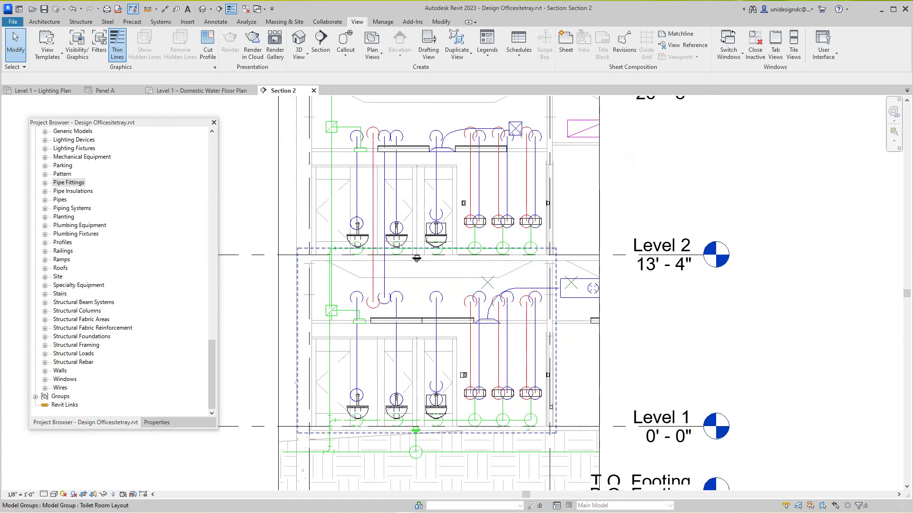
scroll(344, 382, down, 3)
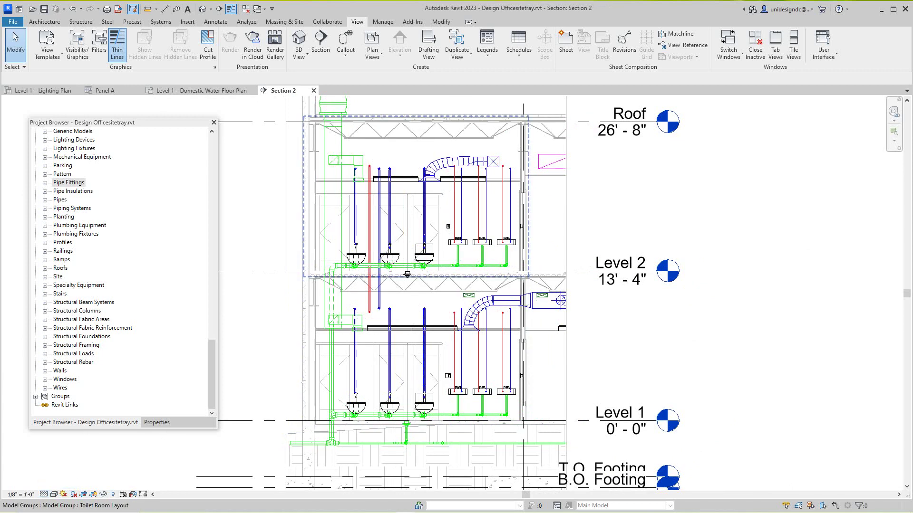
scroll(407, 274, up, 2)
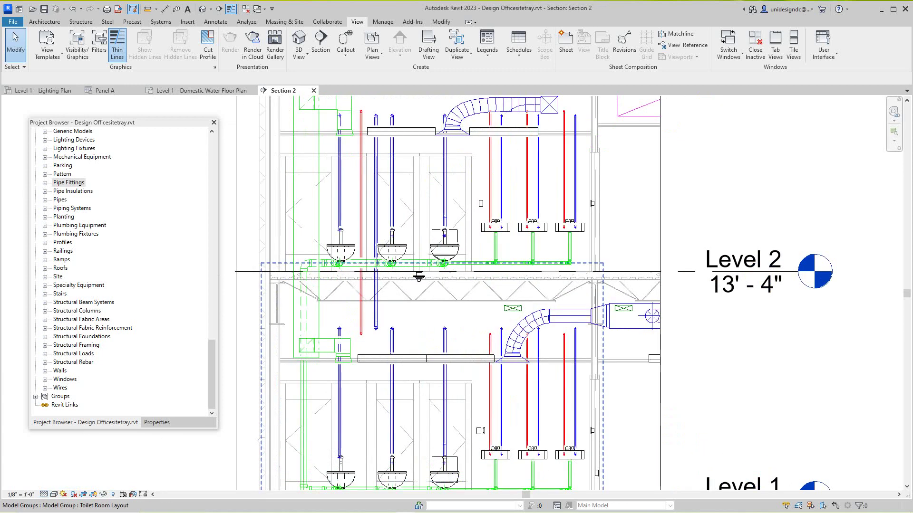
scroll(404, 279, down, 4)
scroll(397, 290, down, 2)
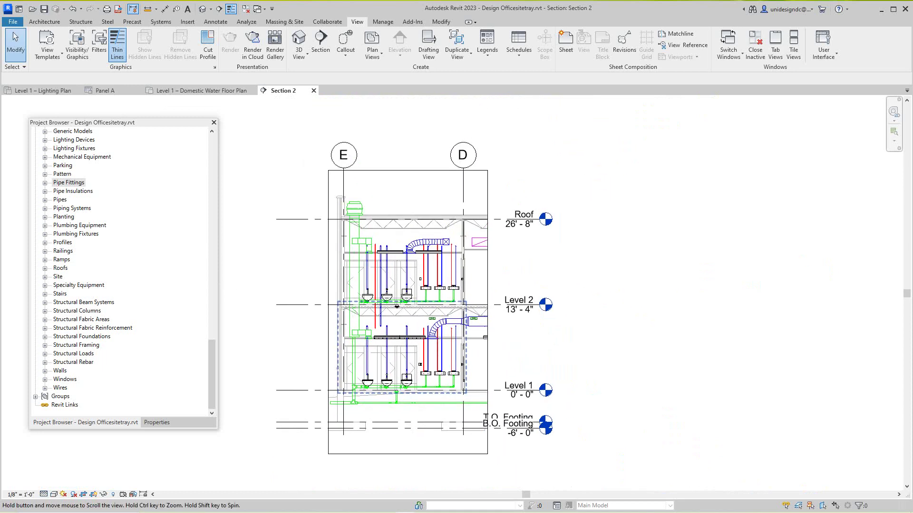
scroll(400, 304, up, 1)
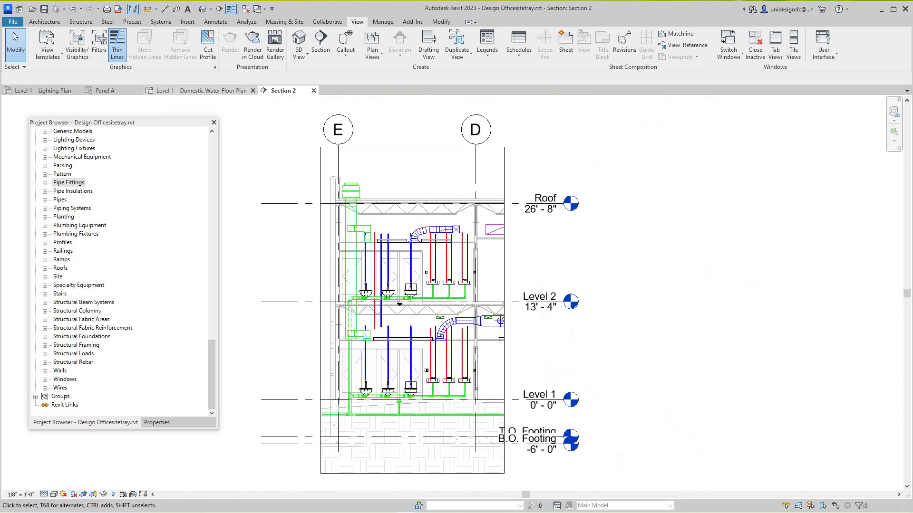
Step: Return to the Level 1 domestic water floor plan and examine the hot and cold pipe runs between the water heater, toilet room and kitchen sink
key(ctrl+Tab)
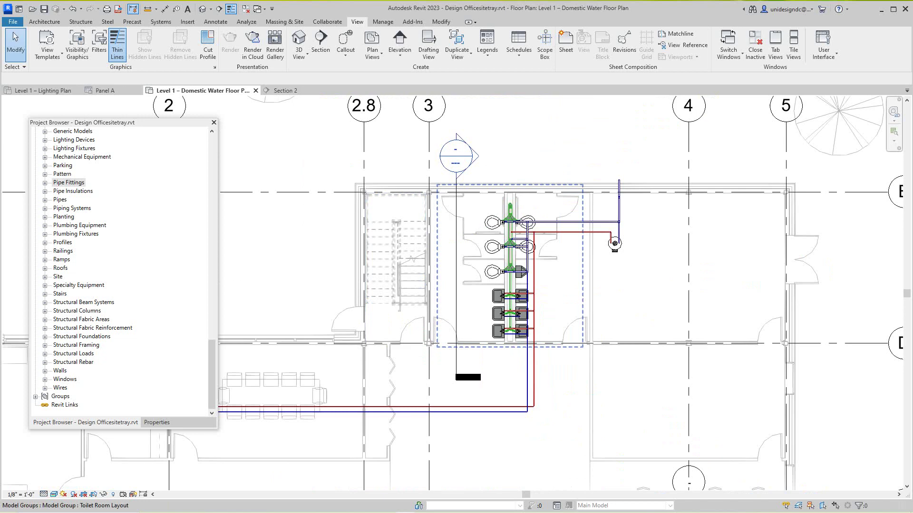
scroll(499, 268, down, 1)
scroll(407, 341, up, 1)
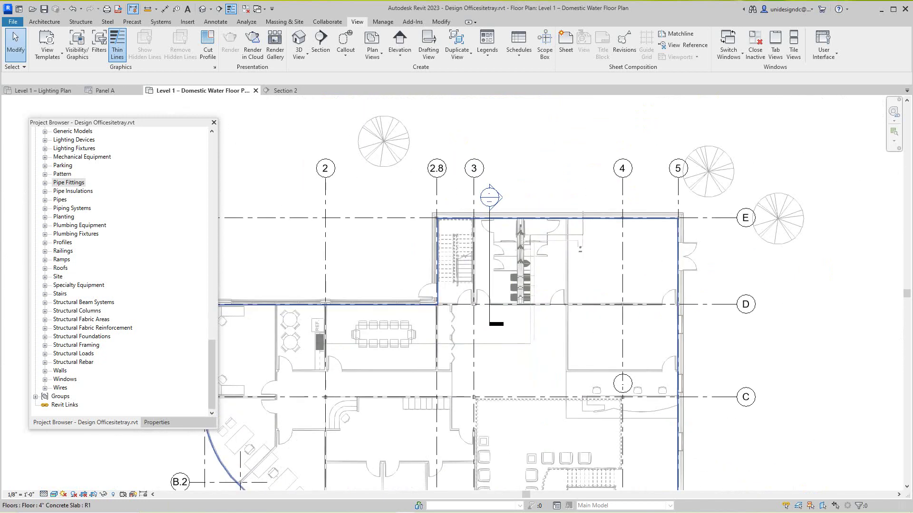
scroll(533, 342, up, 8)
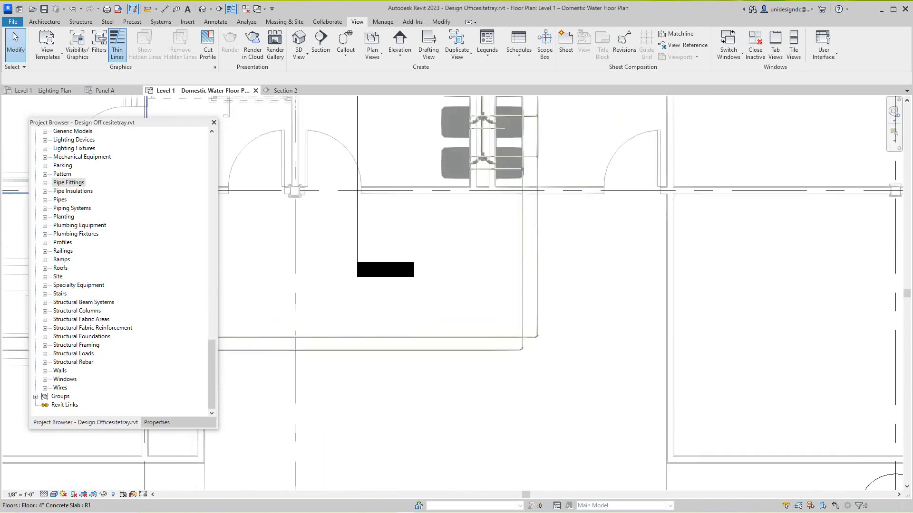
scroll(535, 333, up, 1)
scroll(535, 332, down, 6)
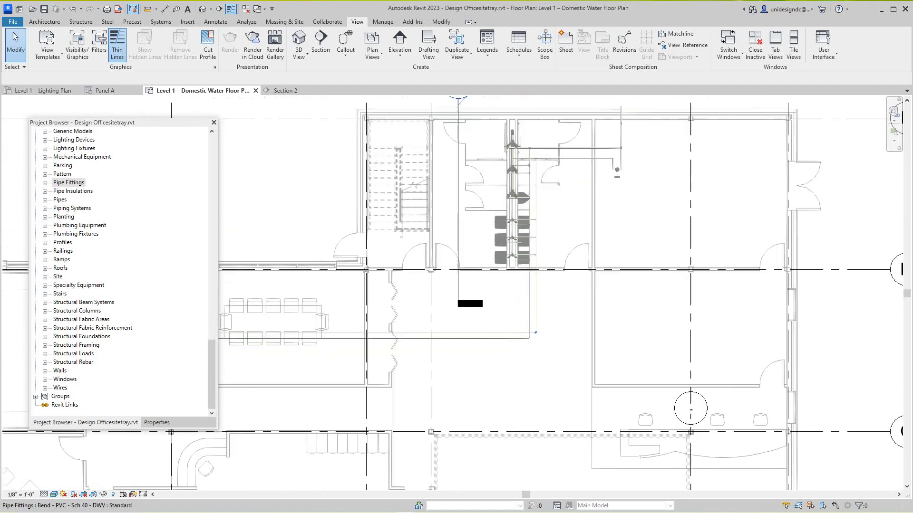
scroll(536, 332, down, 1)
scroll(625, 199, down, 1)
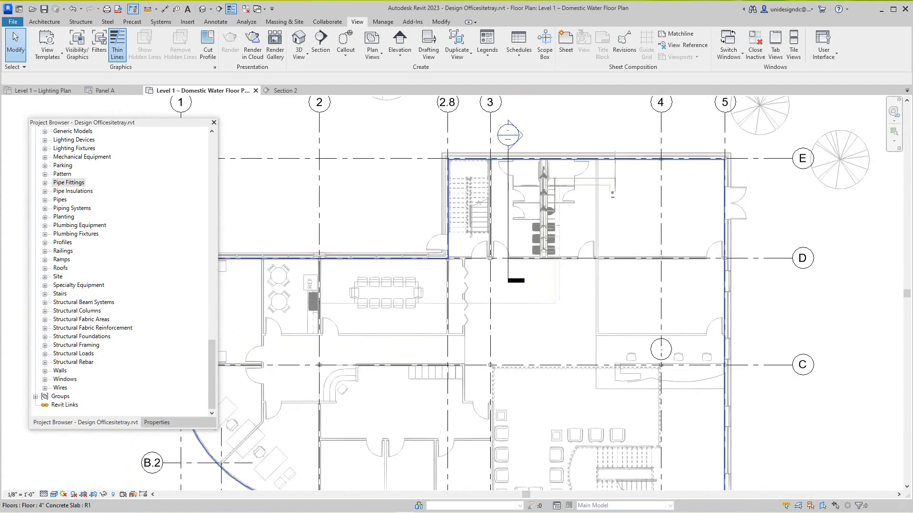
middle_drag(625, 198, 574, 241)
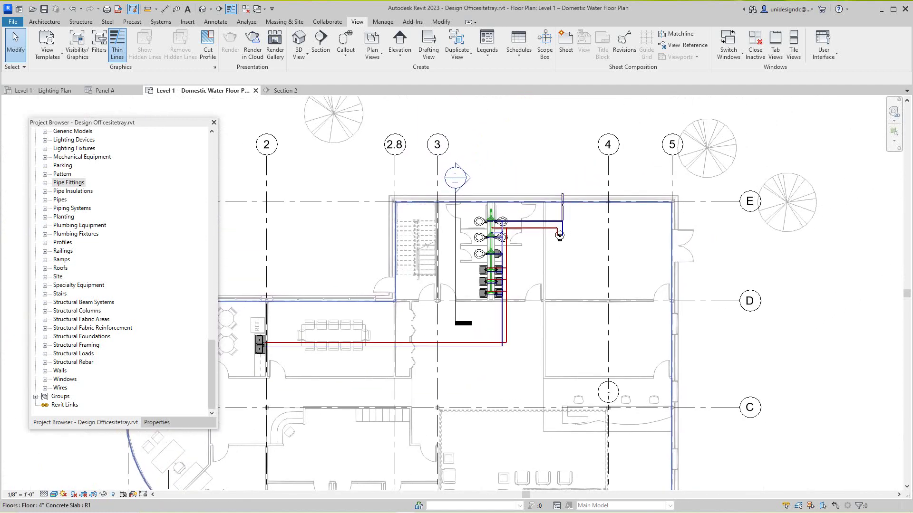
scroll(563, 240, up, 2)
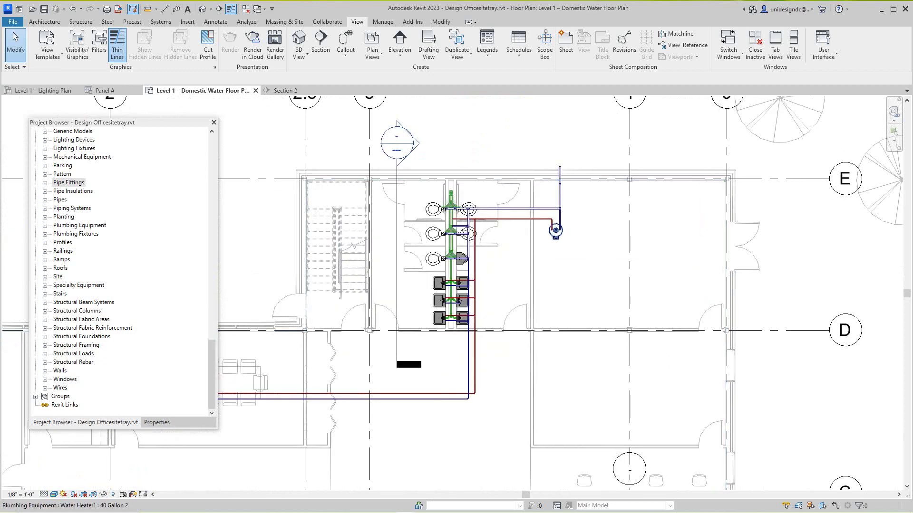
Step: Select the 40-gallon water heater to inspect its pipe and electrical connectors, and clear the selection
click(555, 230)
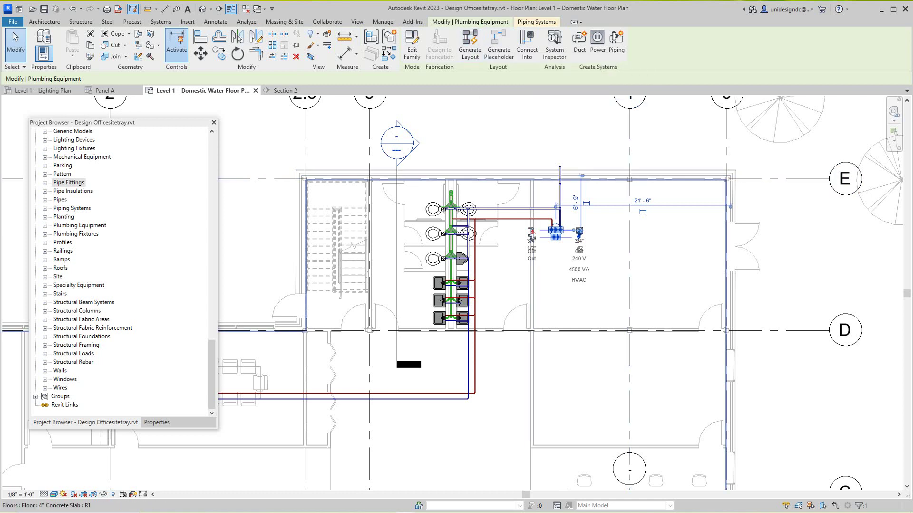
click(557, 300)
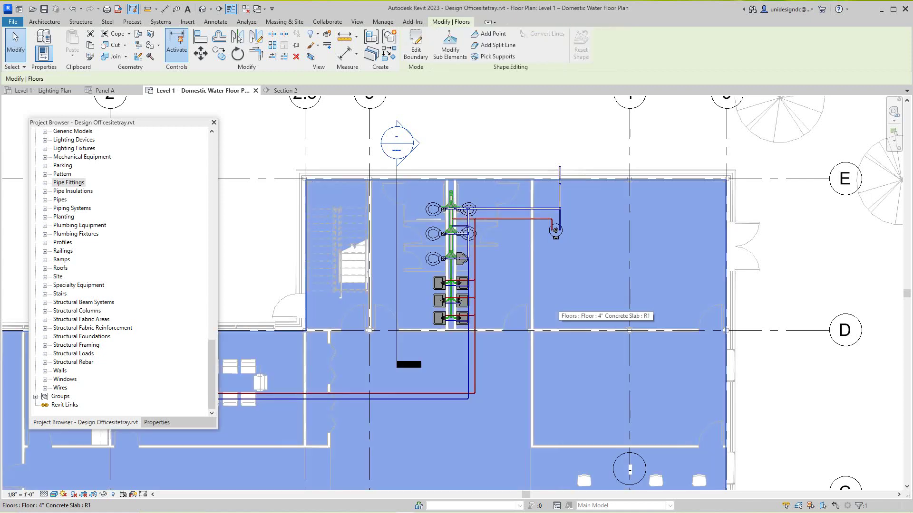
key(Escape)
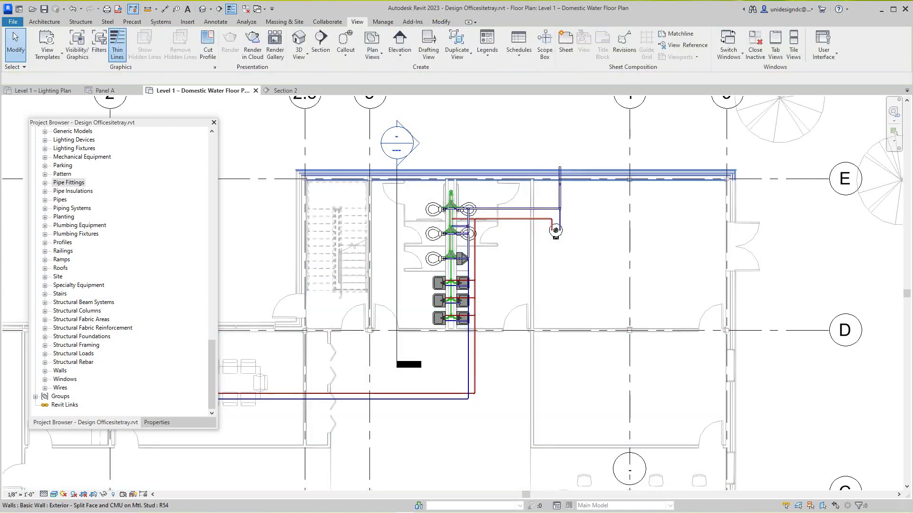
click(555, 232)
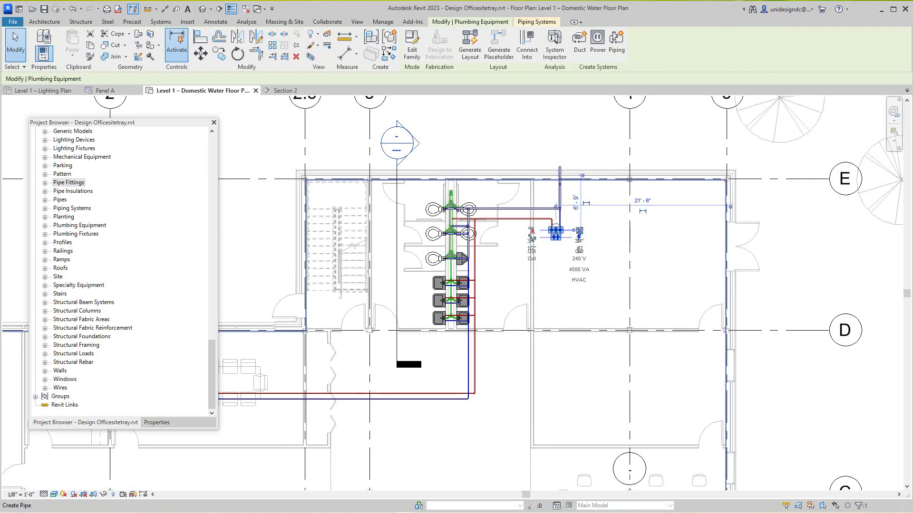
key(Escape)
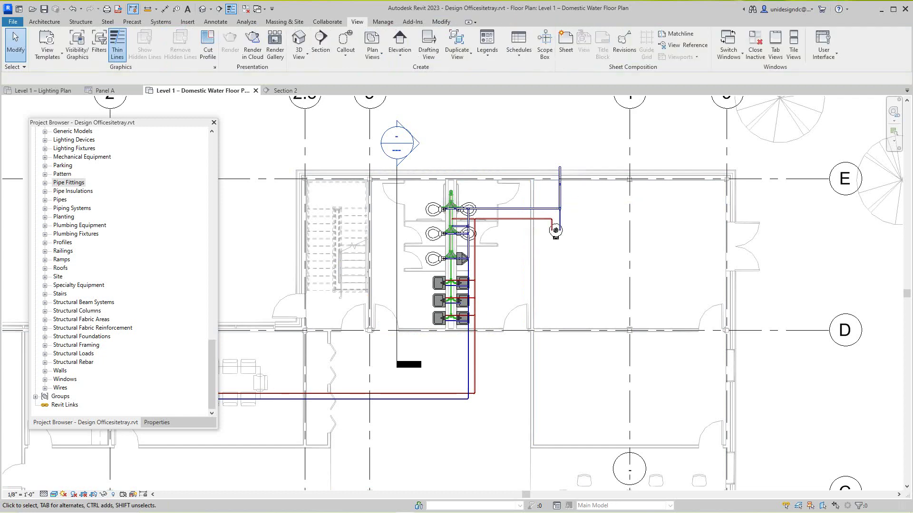
Step: Generate a pipe layout from the water heater for the Domestic Hot Water 1 system, accepting Network solution 1 of 4
click(555, 231)
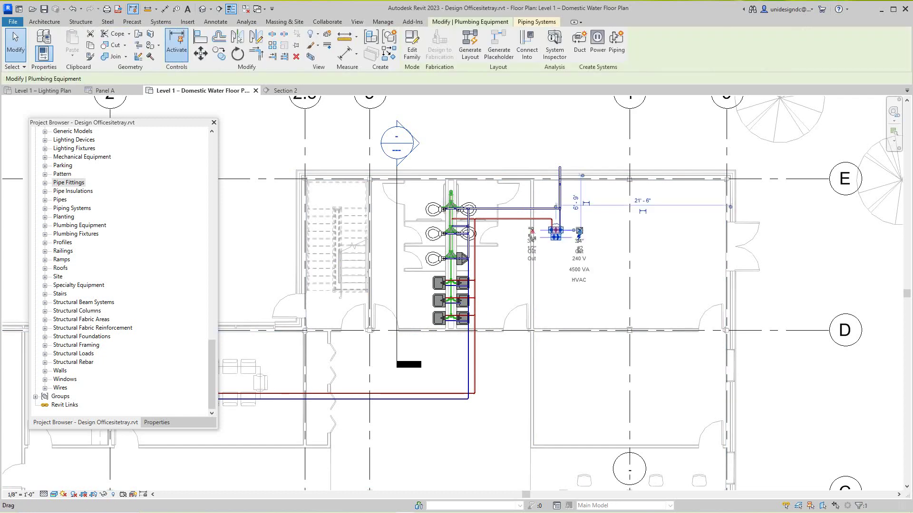
click(469, 45)
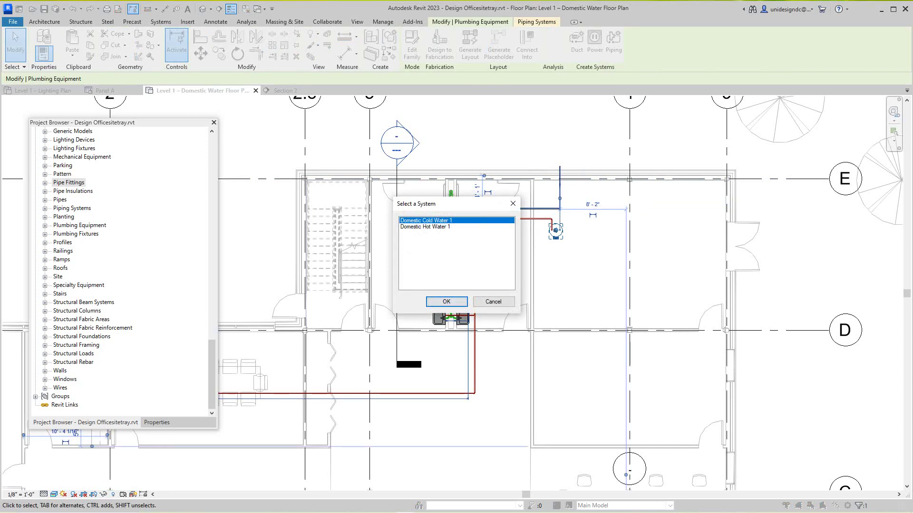
click(424, 227)
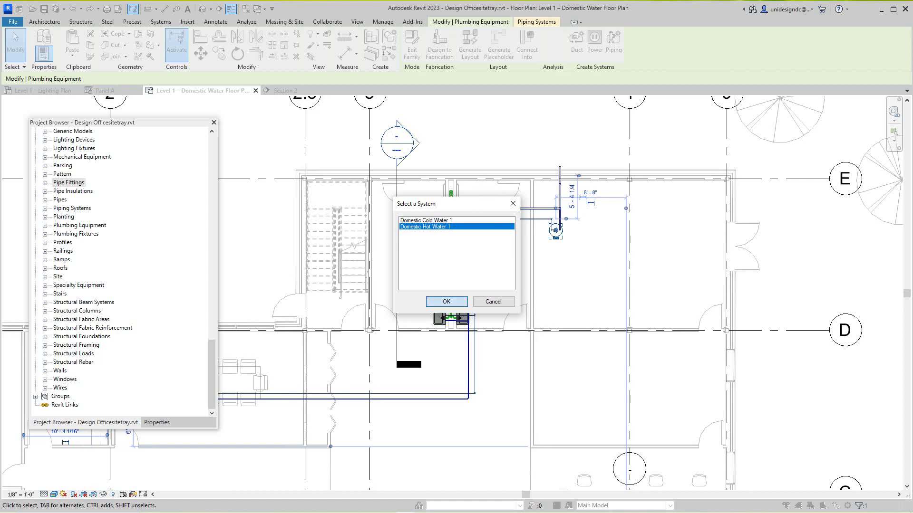
key(Return)
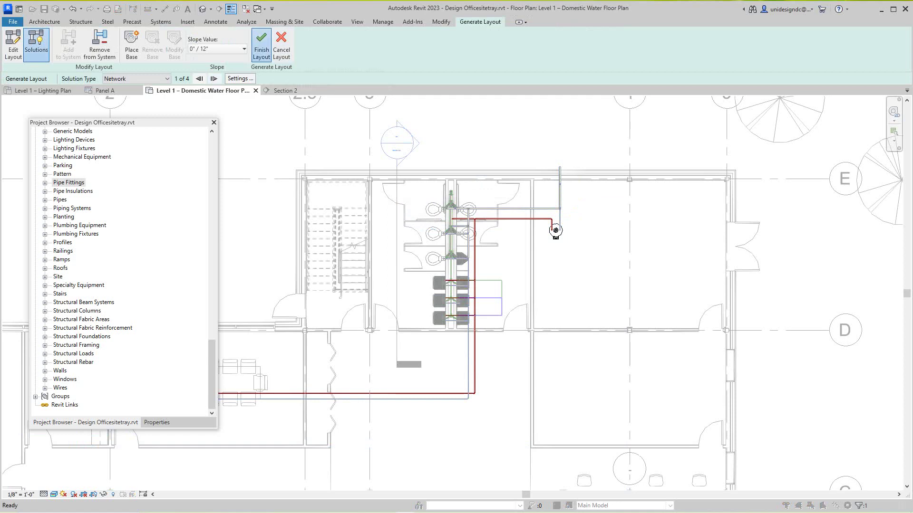
click(261, 45)
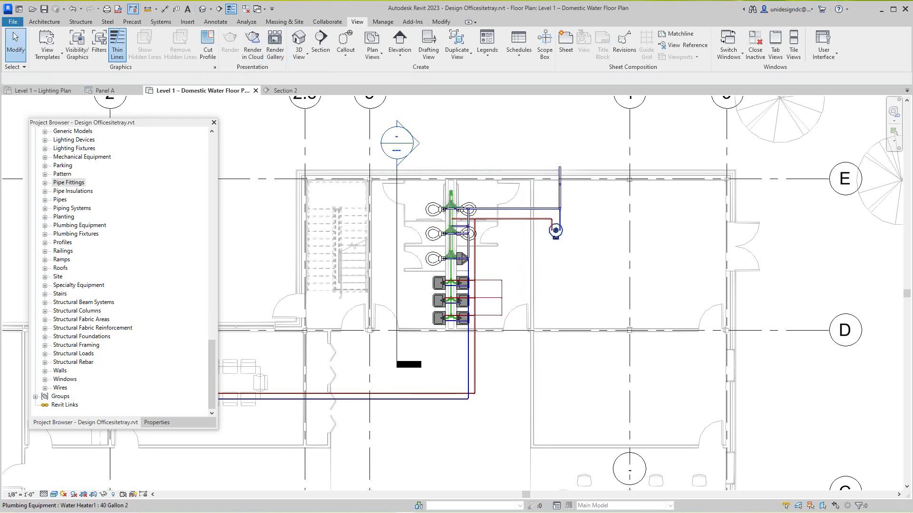
Step: Reselect the water heater and review the generated hot water piping beside the lavatories in the wider Level 1 plan
click(555, 231)
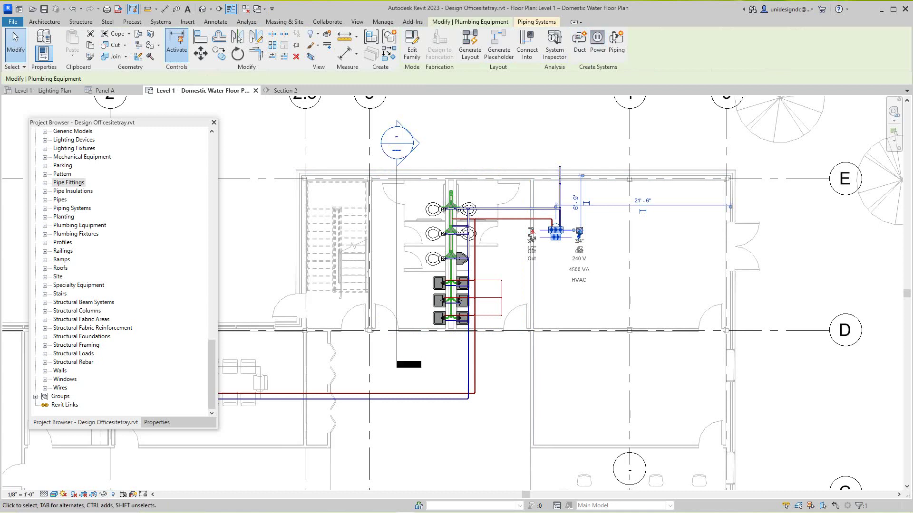
scroll(448, 273, down, 2)
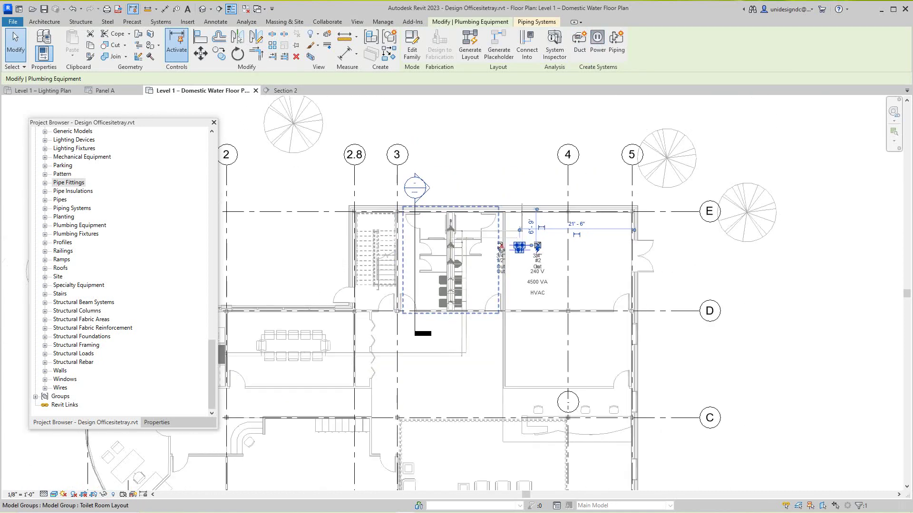
scroll(465, 309, down, 2)
scroll(324, 338, up, 1)
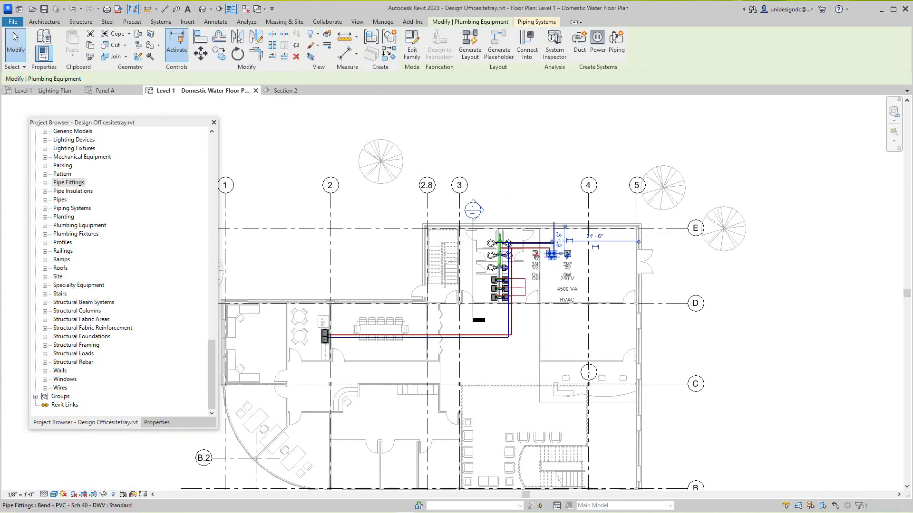
Step: Generate a pipe layout from the water heater for Domestic Cold Water 1, comparing the Network solutions and finishing with solution 4 of 6
scroll(324, 336, up, 2)
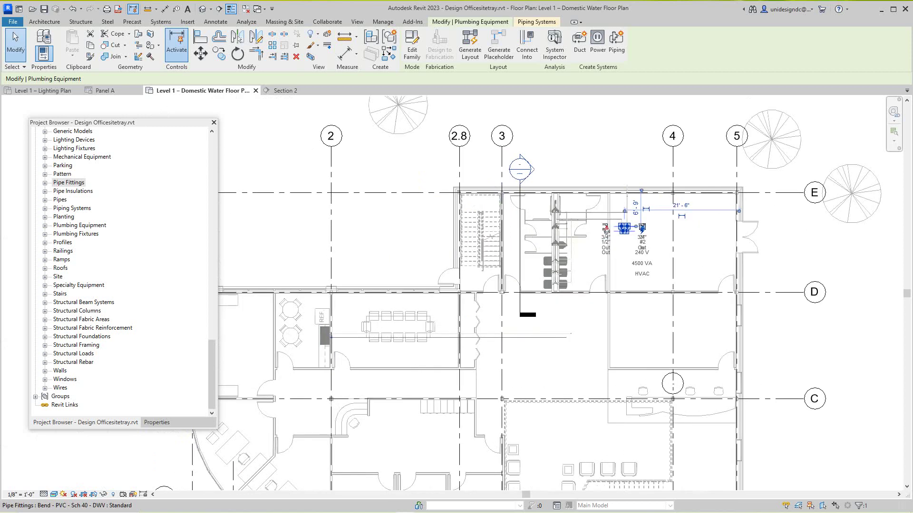
scroll(442, 322, down, 1)
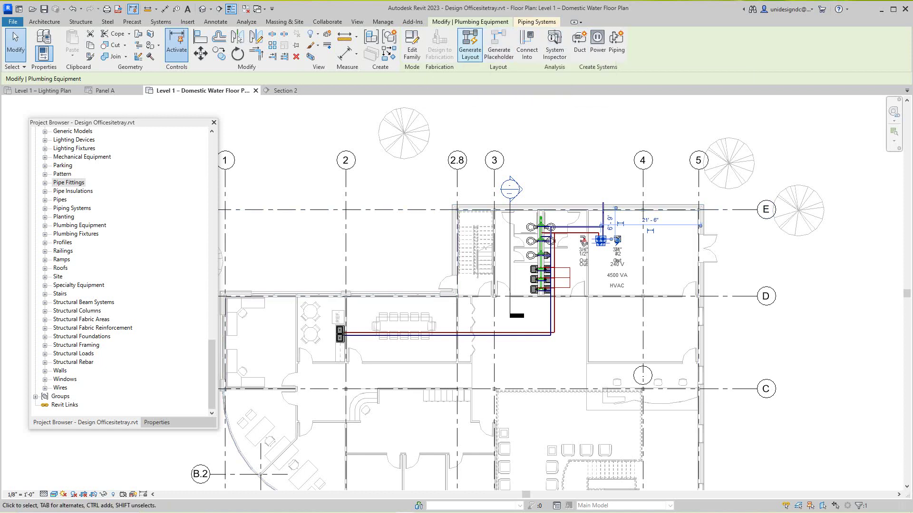
click(469, 45)
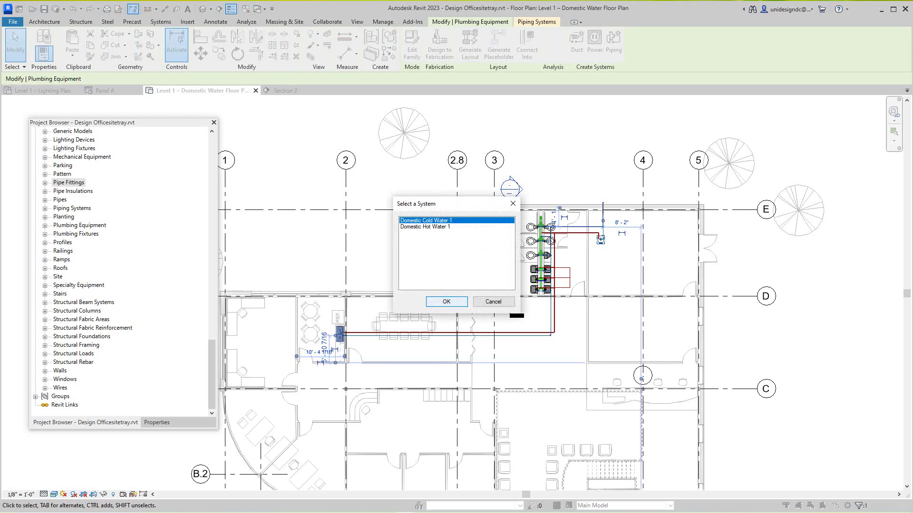
key(Return)
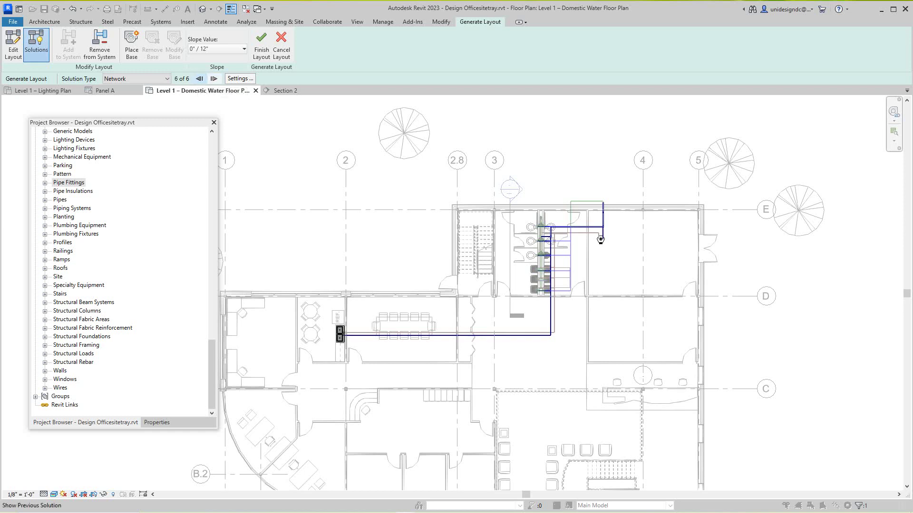
click(199, 79)
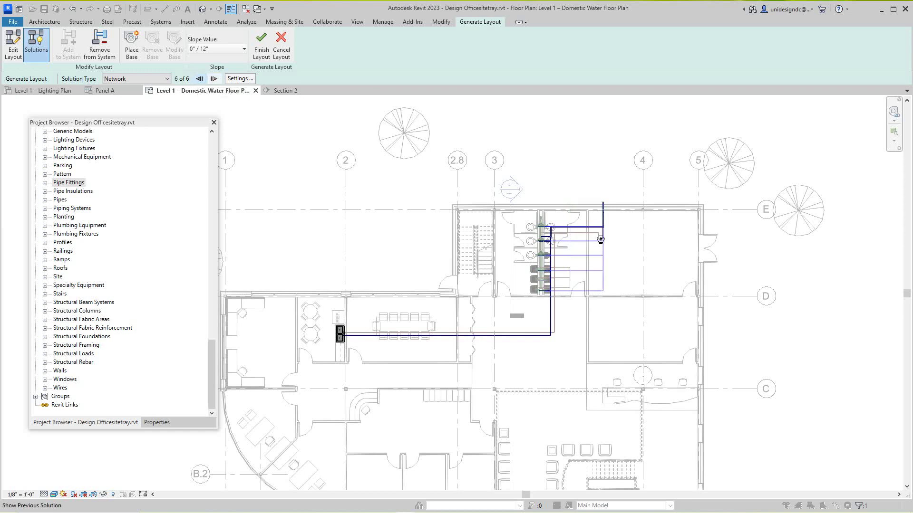
click(200, 79)
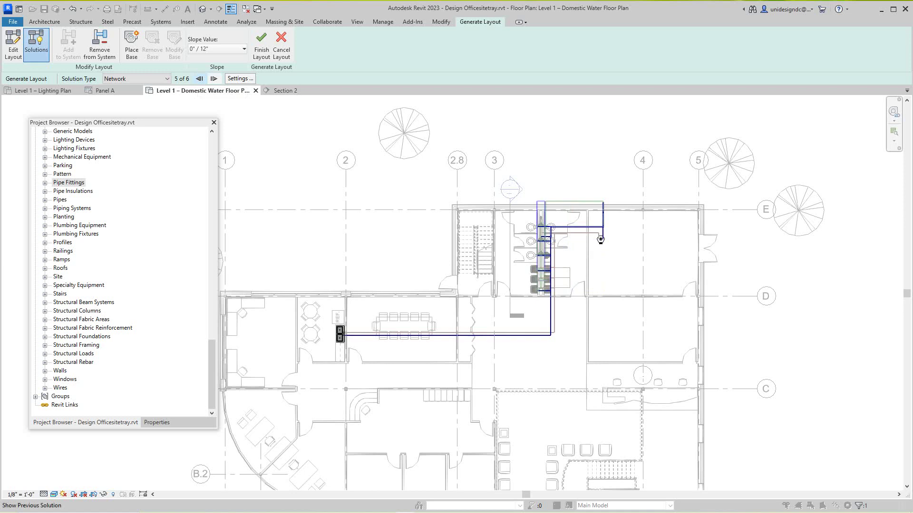
click(199, 78)
click(199, 78)
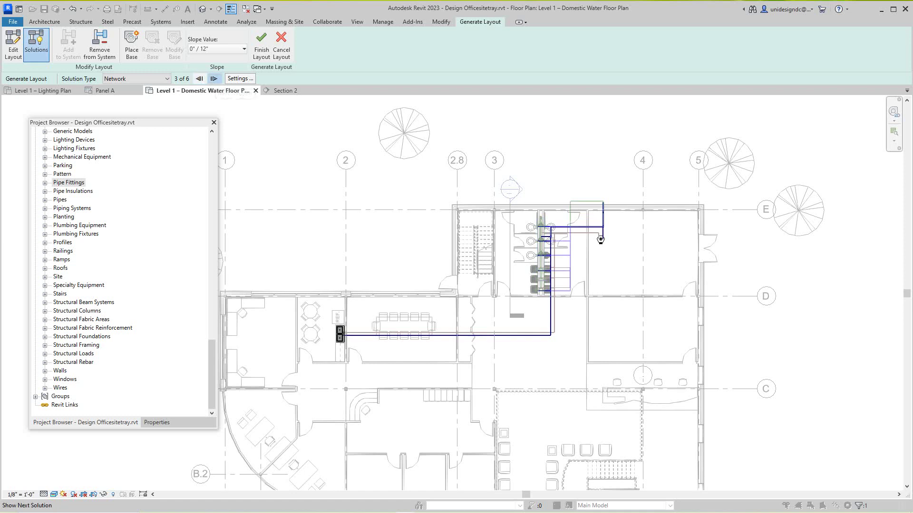
click(213, 79)
click(214, 78)
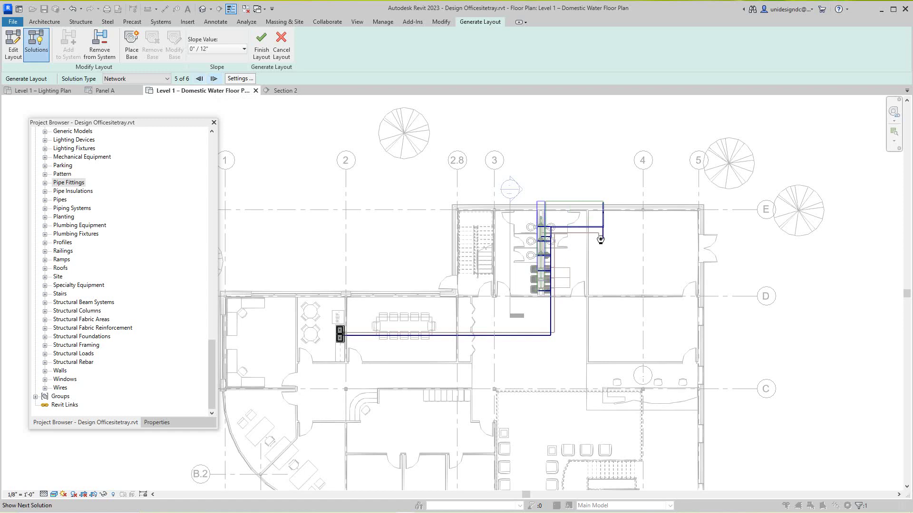
click(199, 79)
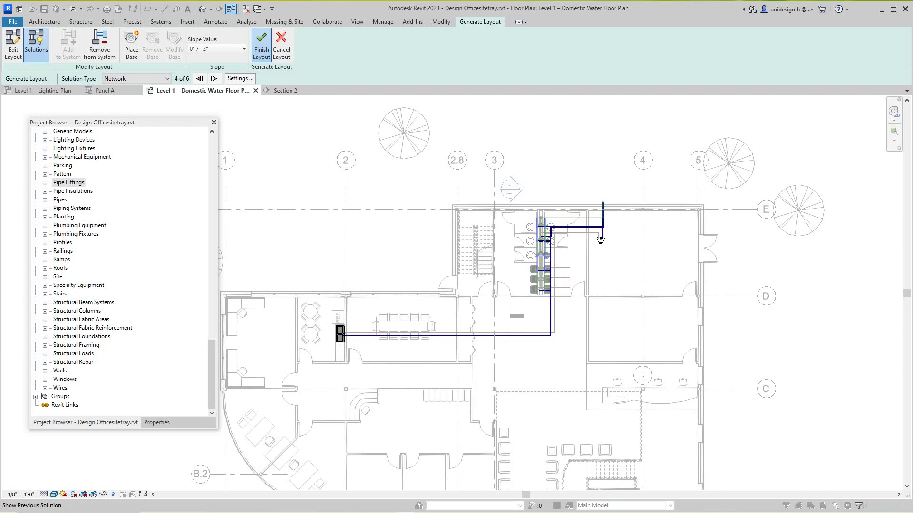
click(261, 45)
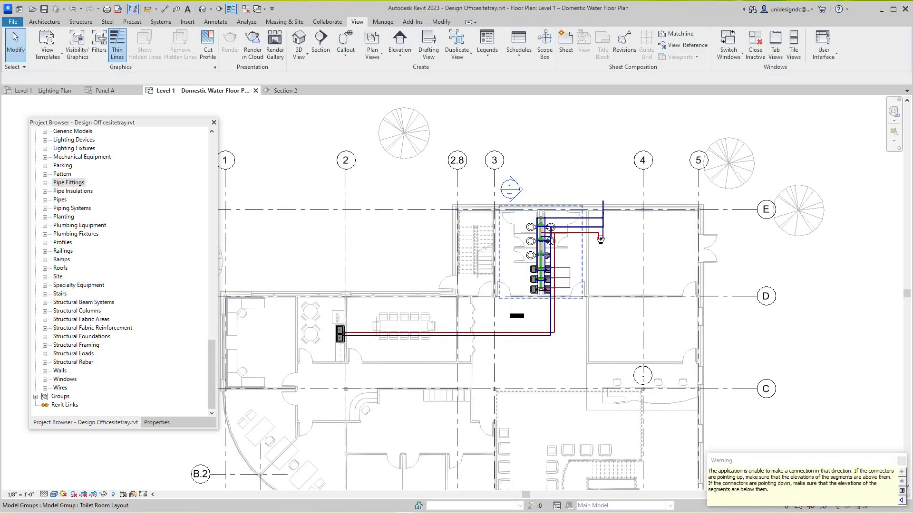
Step: Examine the generated cold water piping around the toilet room, and undo finishing the layout
scroll(555, 235, up, 5)
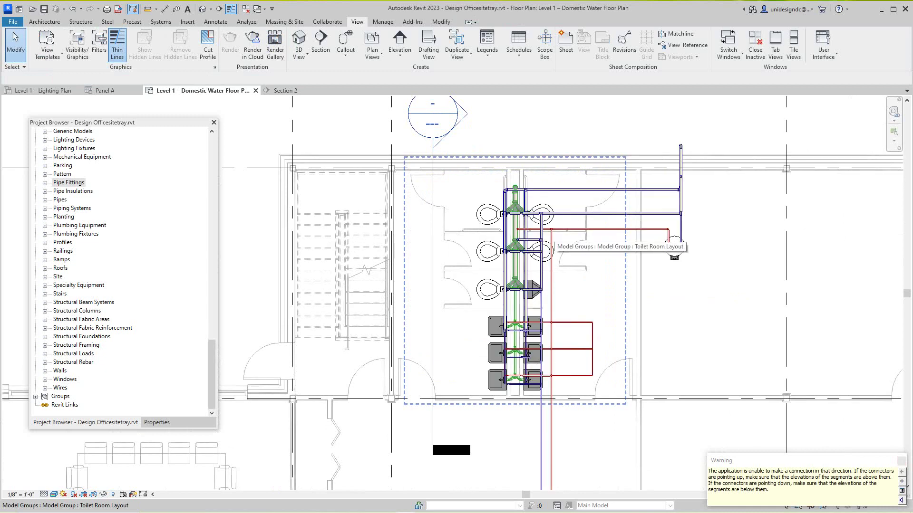
scroll(520, 218, up, 2)
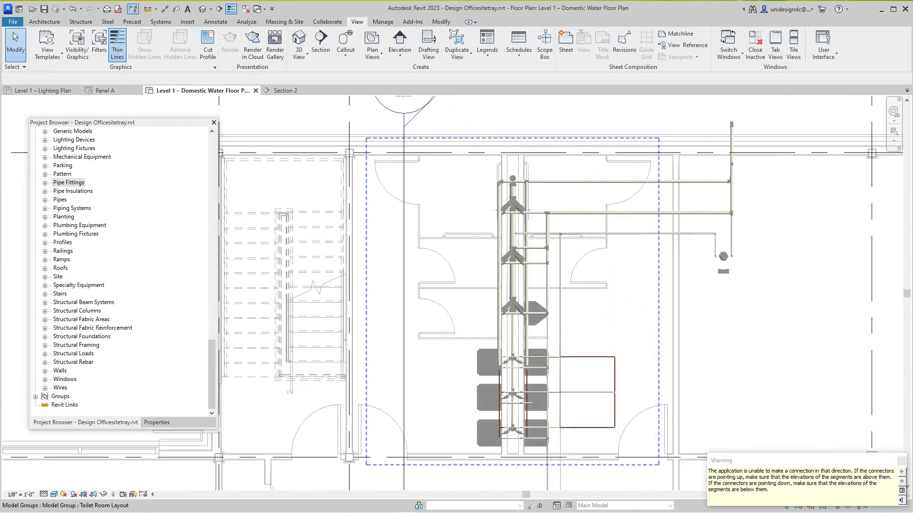
scroll(521, 187, down, 2)
scroll(517, 192, down, 3)
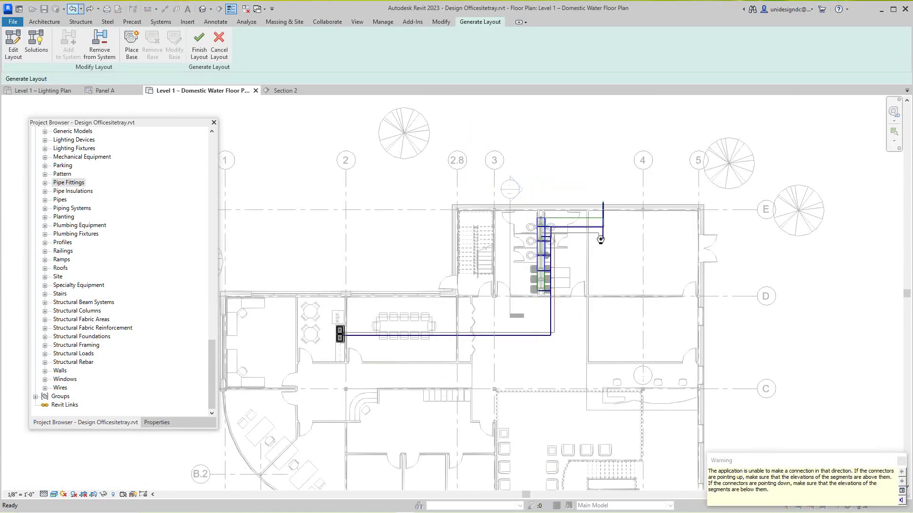
Step: Try to edit the cold water layout's route paths beside the toilet room fixtures and finish the layout
scroll(570, 229, up, 2)
scroll(536, 223, down, 1)
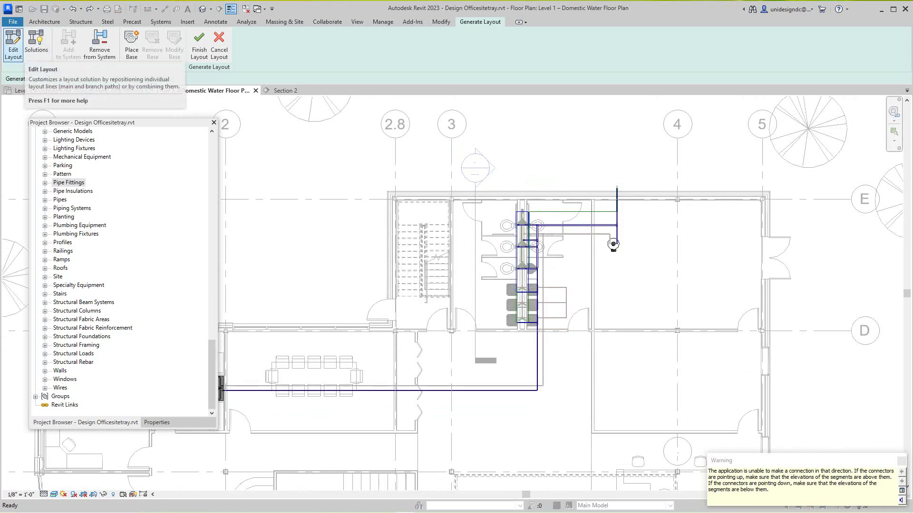
click(14, 45)
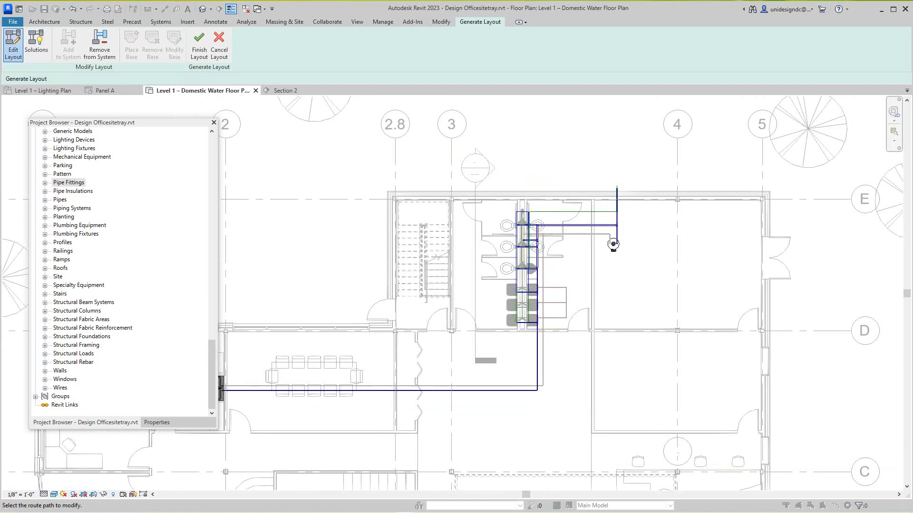
scroll(575, 215, up, 1)
scroll(576, 215, up, 1)
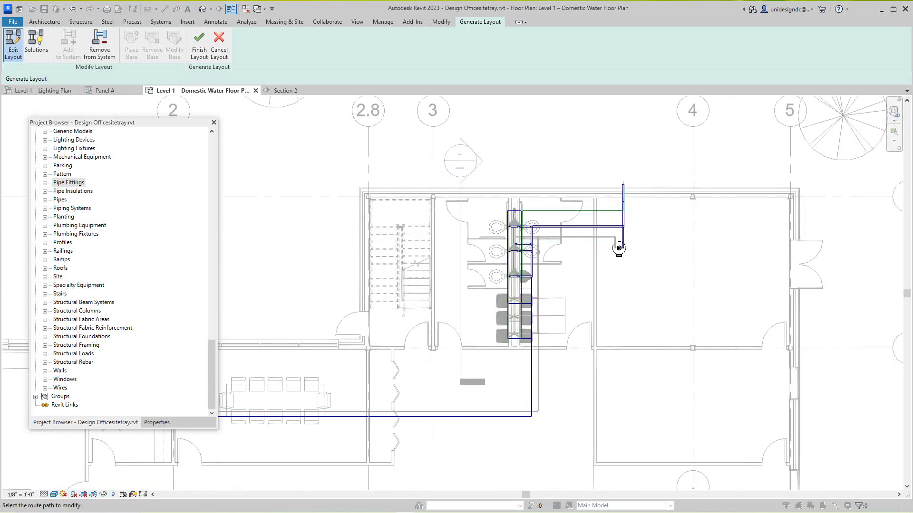
scroll(534, 226, up, 2)
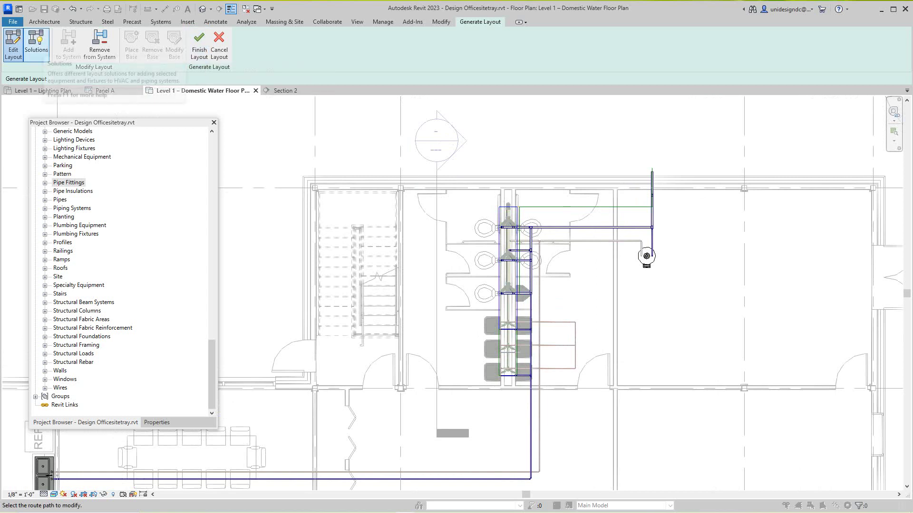
click(199, 45)
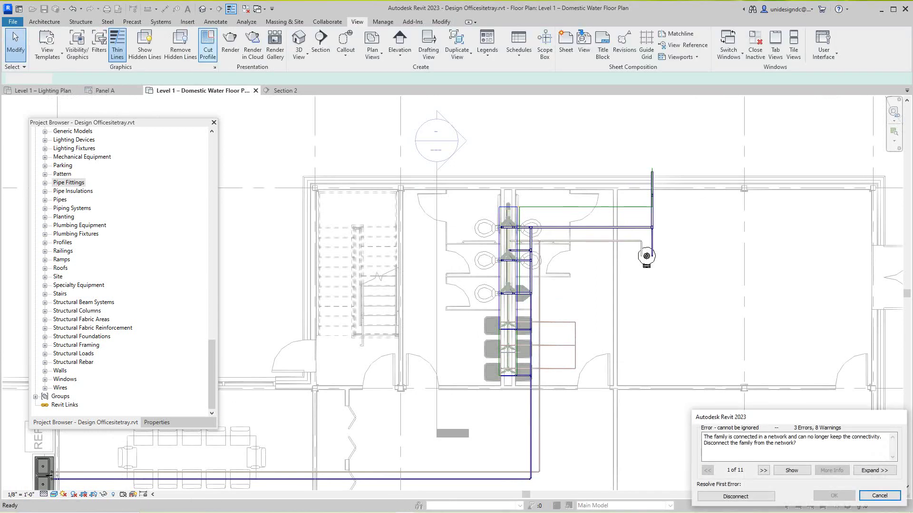
Step: Inspect the piping at the toilet room, cancel the connectivity errors, and discard the generated cold water layout
scroll(583, 331, up, 3)
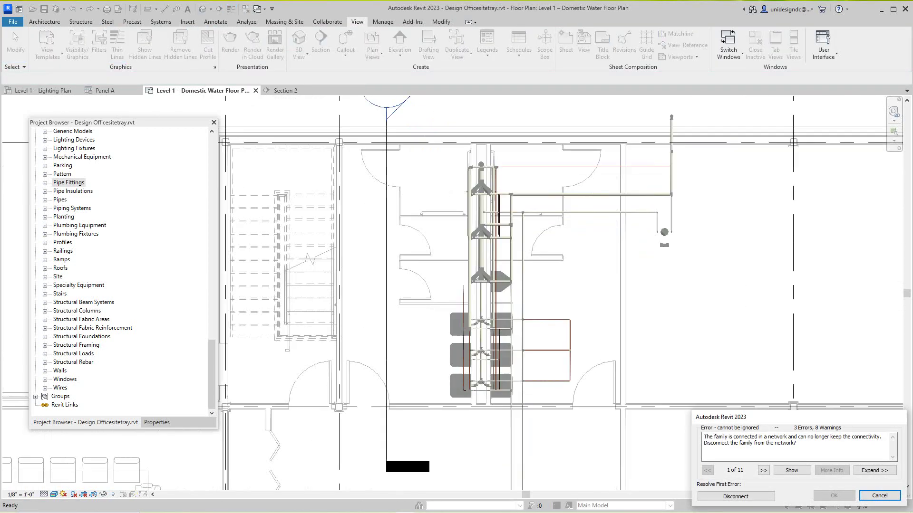
scroll(471, 271, down, 3)
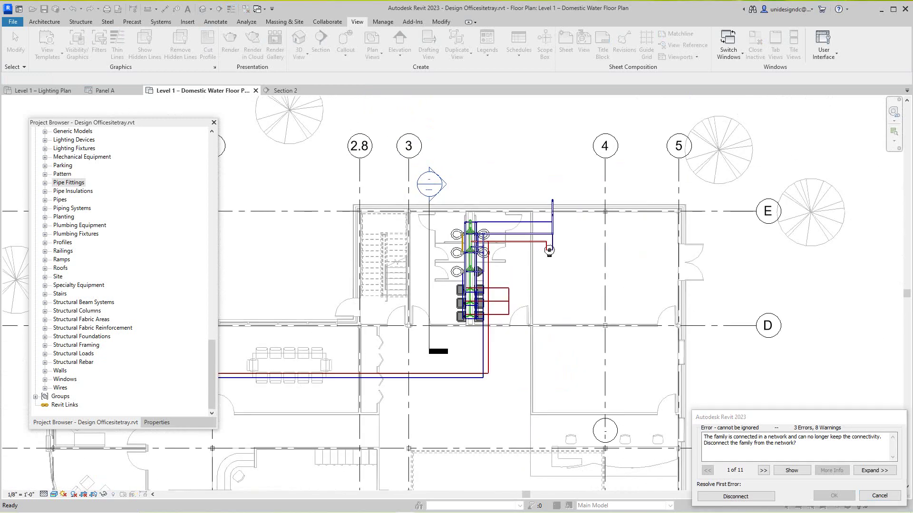
right_click(487, 182)
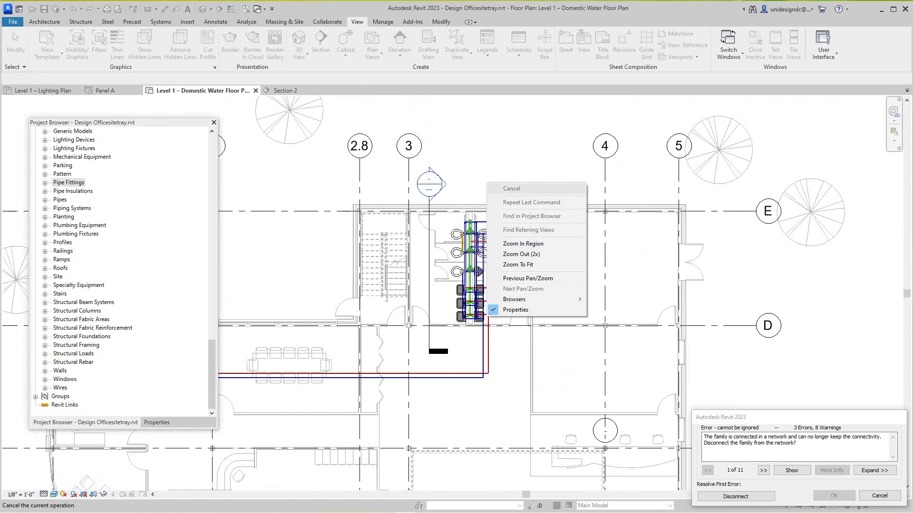
click(878, 495)
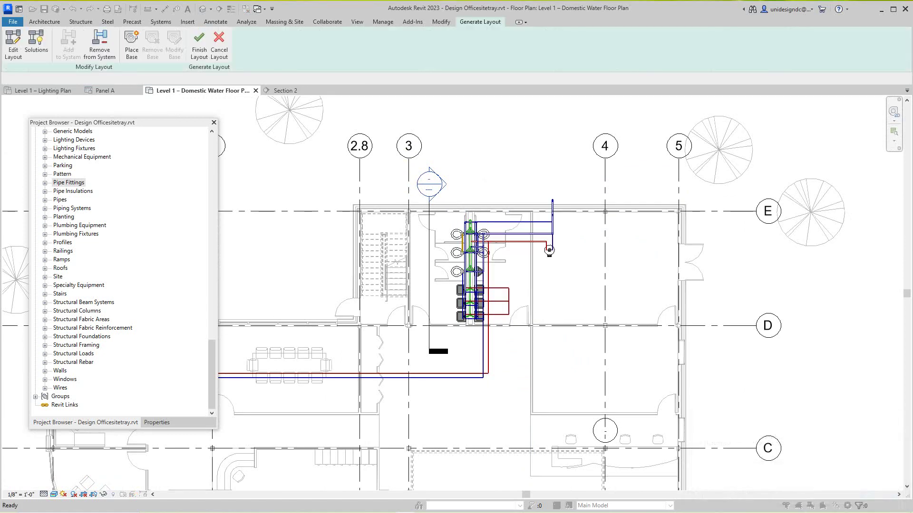
scroll(419, 242, up, 2)
click(219, 47)
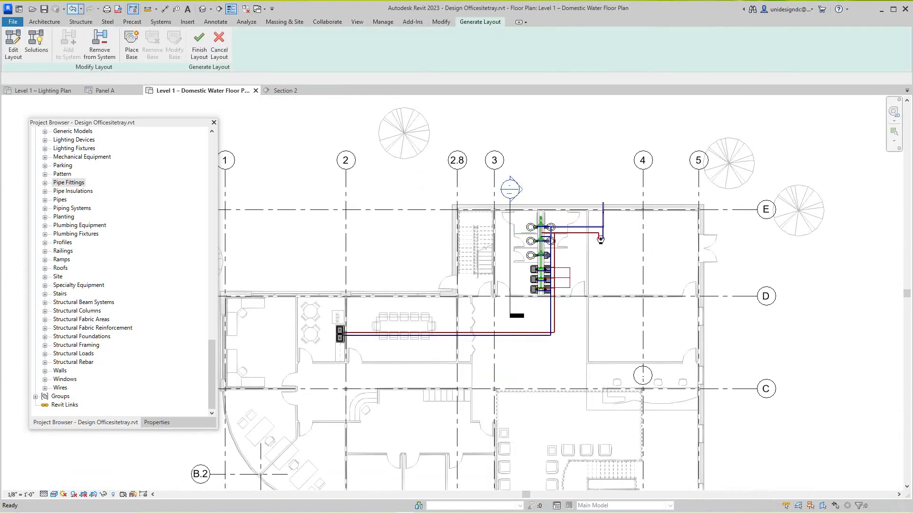
Step: Set the Level 1 domestic water floor plan's detail level to Fine
scroll(475, 285, up, 3)
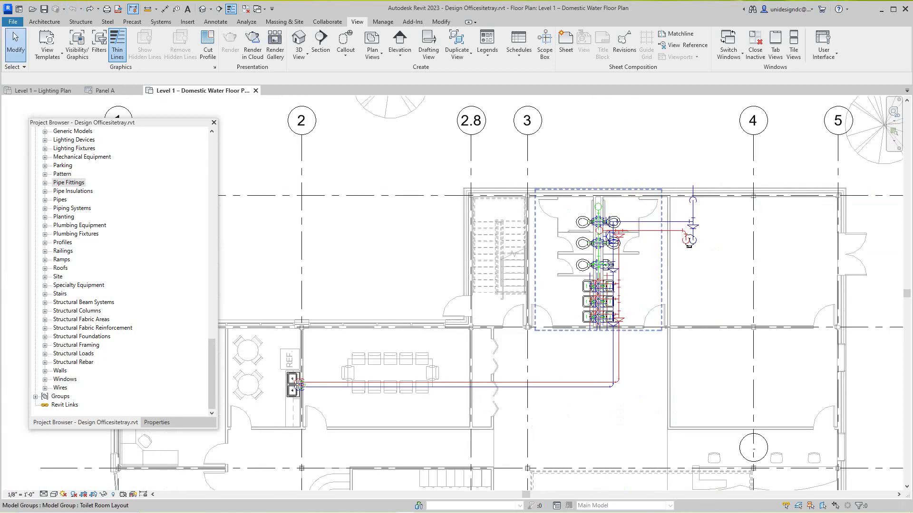
scroll(624, 242, up, 3)
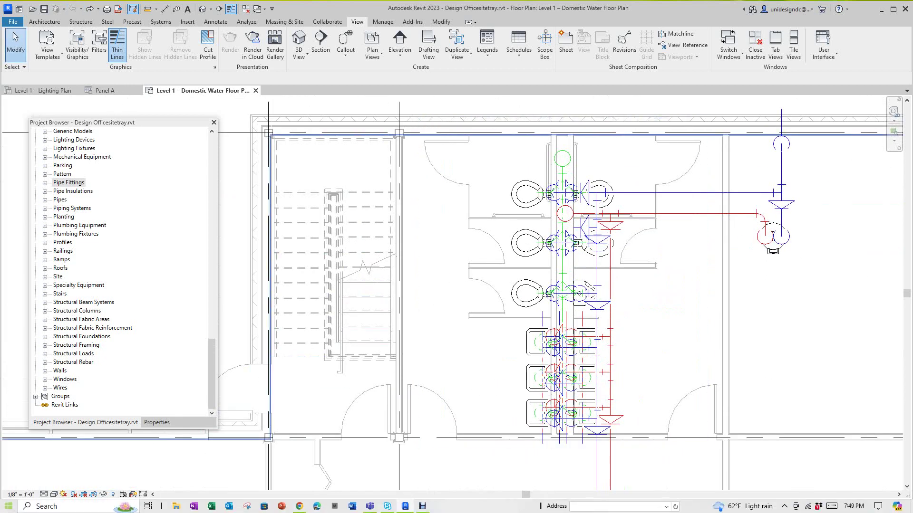
click(44, 494)
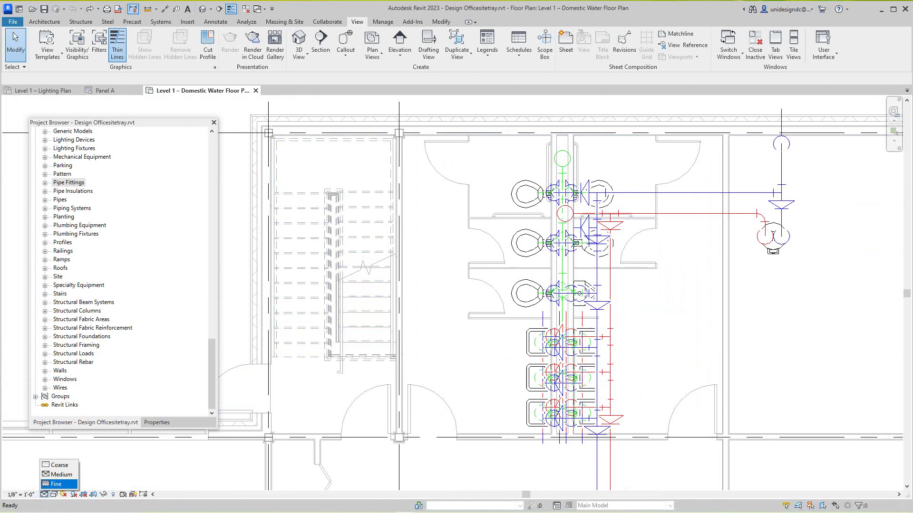
click(56, 483)
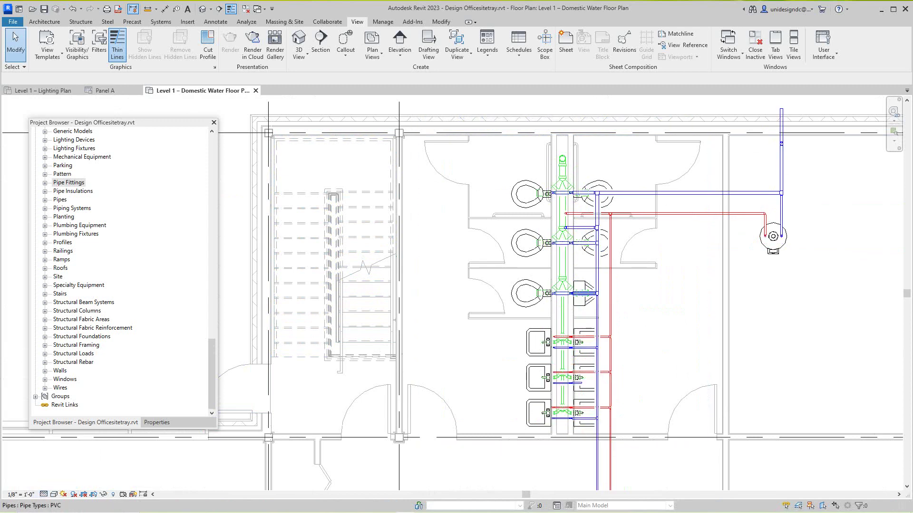
Step: Draw a rectangular callout around the toilet room and move its head above the boundary, outside the building
scroll(648, 254, down, 2)
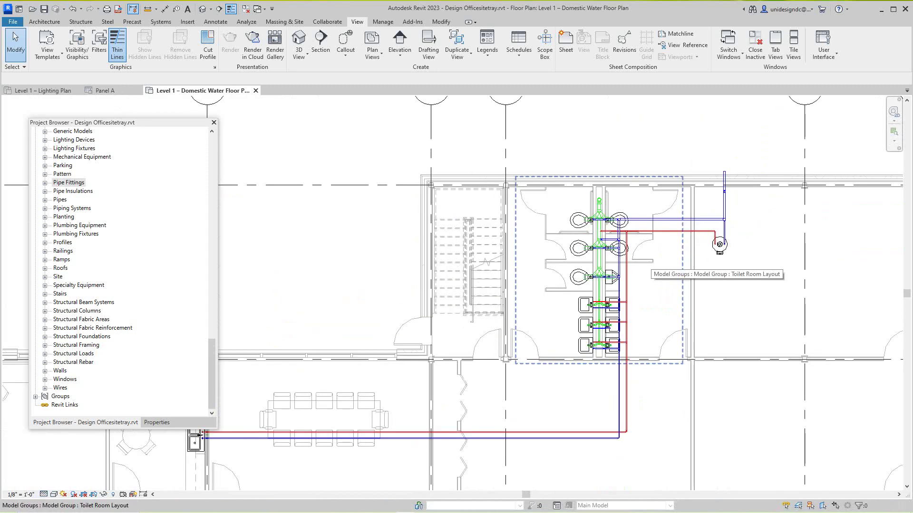
scroll(648, 256, down, 1)
middle_drag(648, 256, 548, 260)
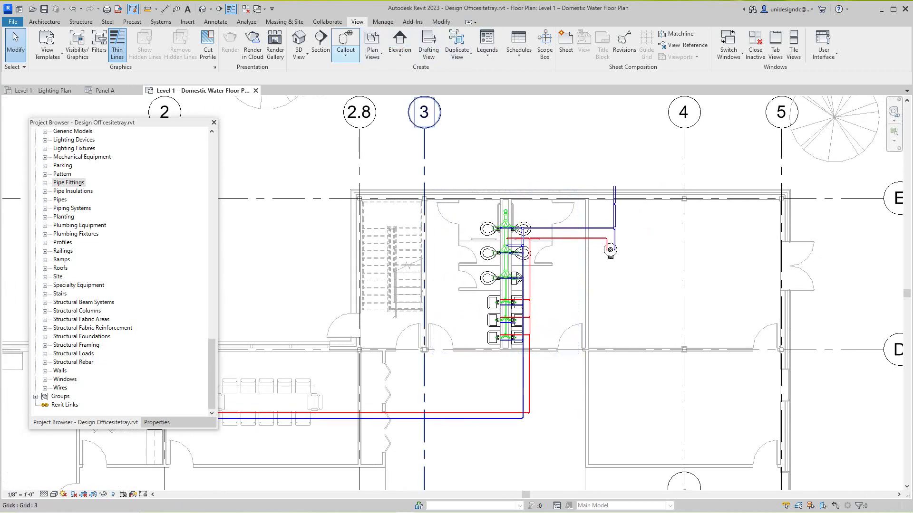
click(346, 39)
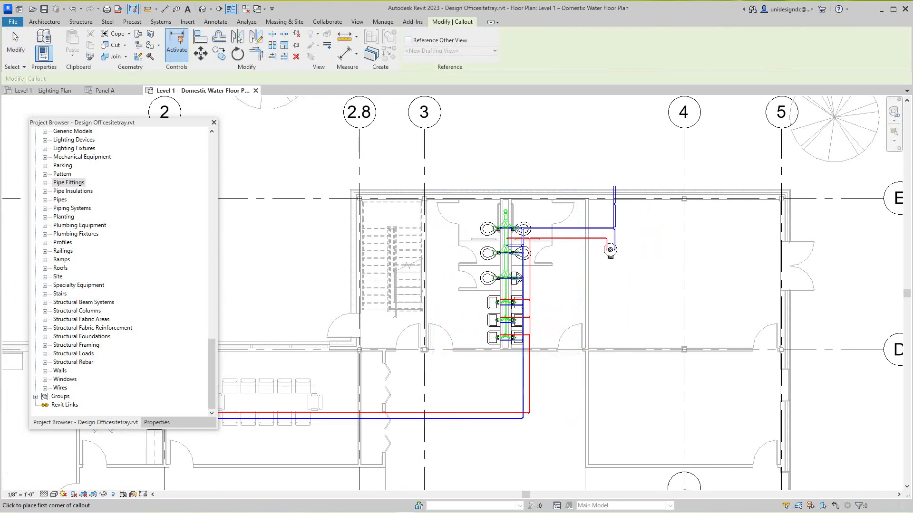
click(409, 370)
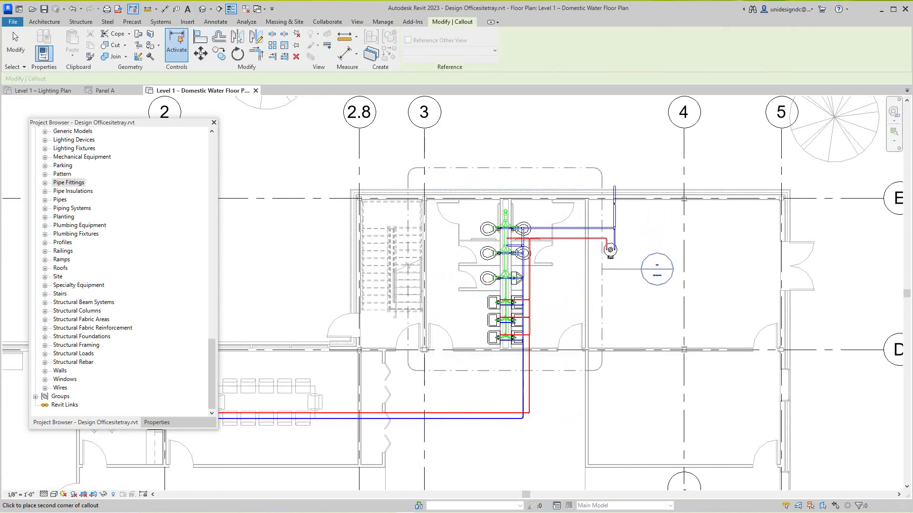
click(601, 168)
scroll(637, 263, up, 2)
middle_drag(636, 263, 629, 330)
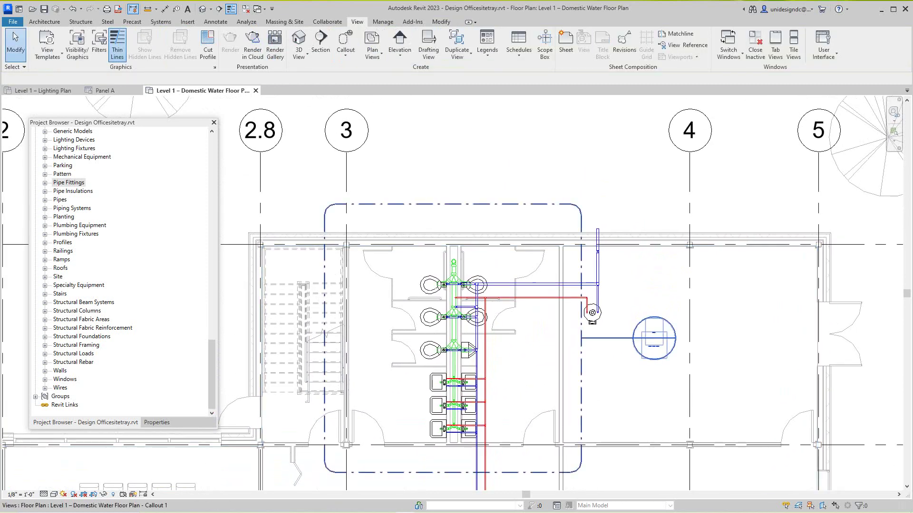
click(632, 338)
drag(632, 338, 516, 123)
scroll(517, 287, down, 2)
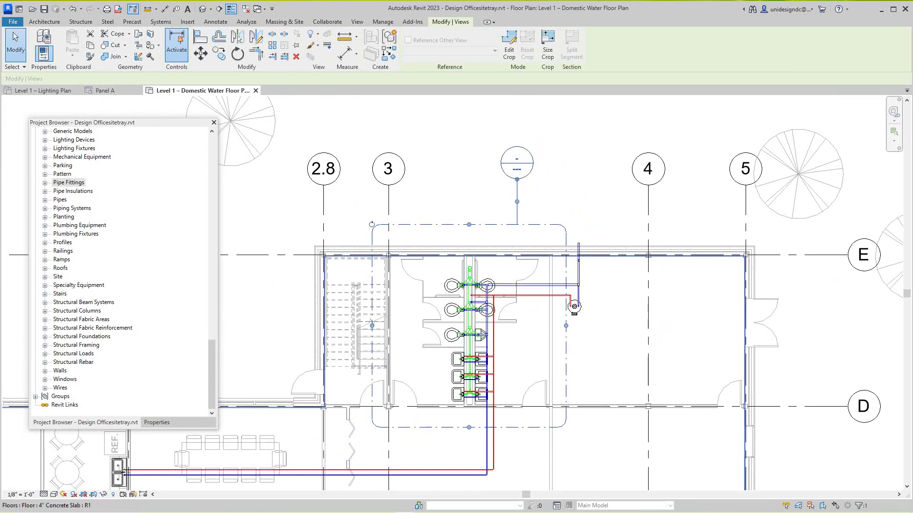
Step: Resize the callout to run from grid 3 past the water heater to just short of grid 4, and open its view
drag(566, 326, 637, 325)
drag(372, 325, 392, 326)
key(Escape)
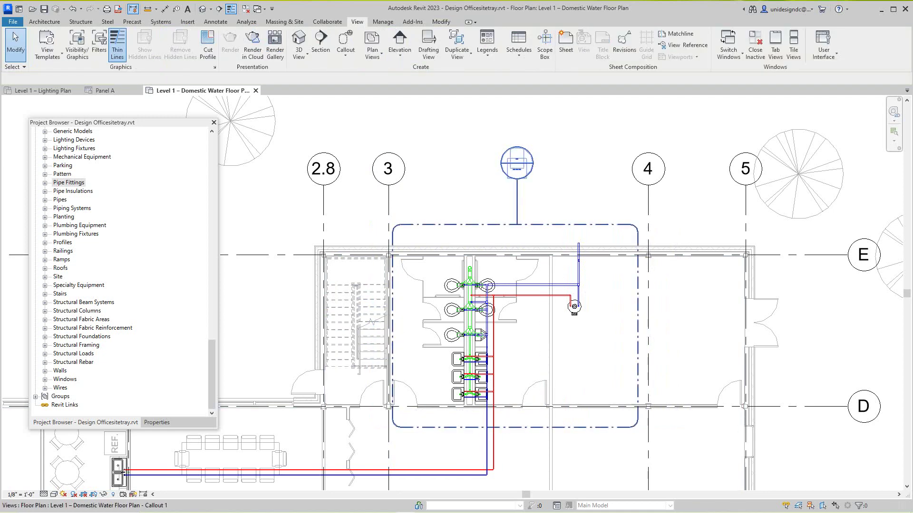
double_click(516, 163)
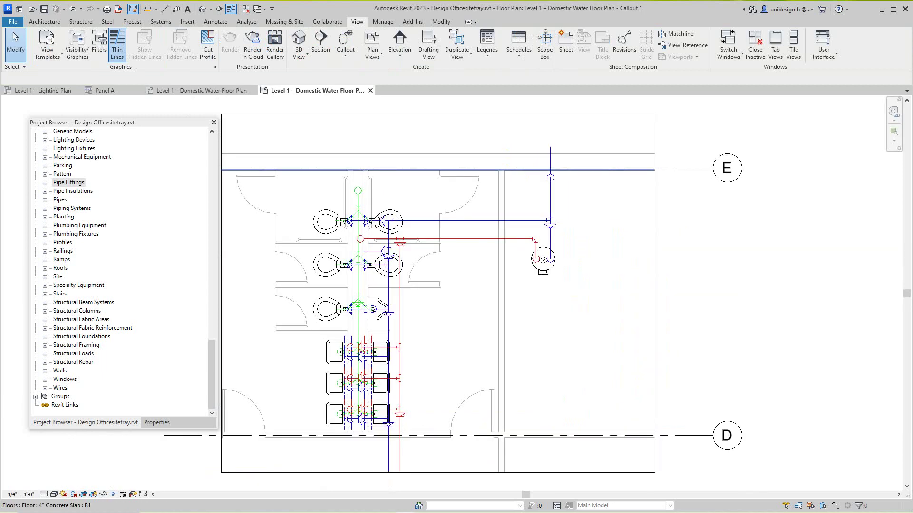
Step: Set the toilet room callout view's detail level to Fine
scroll(489, 304, down, 3)
middle_drag(490, 304, 574, 302)
scroll(483, 255, up, 1)
scroll(482, 256, up, 2)
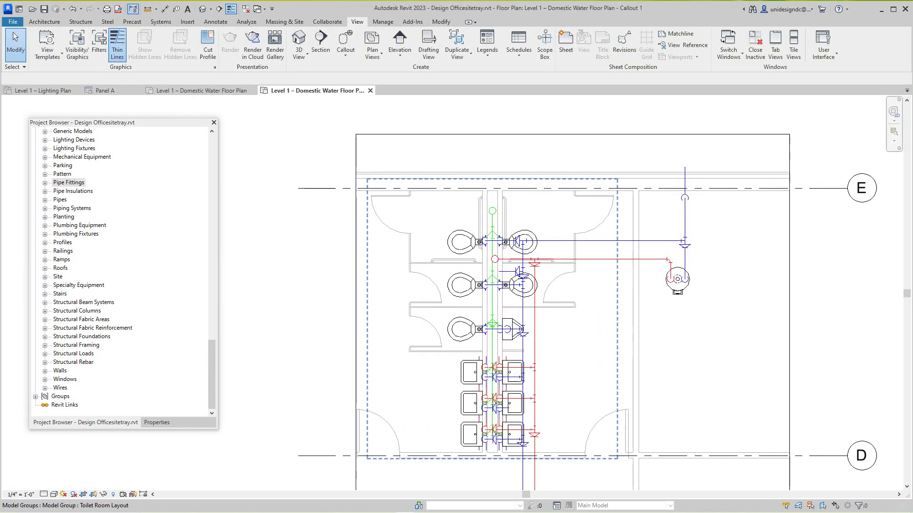
scroll(544, 216, down, 3)
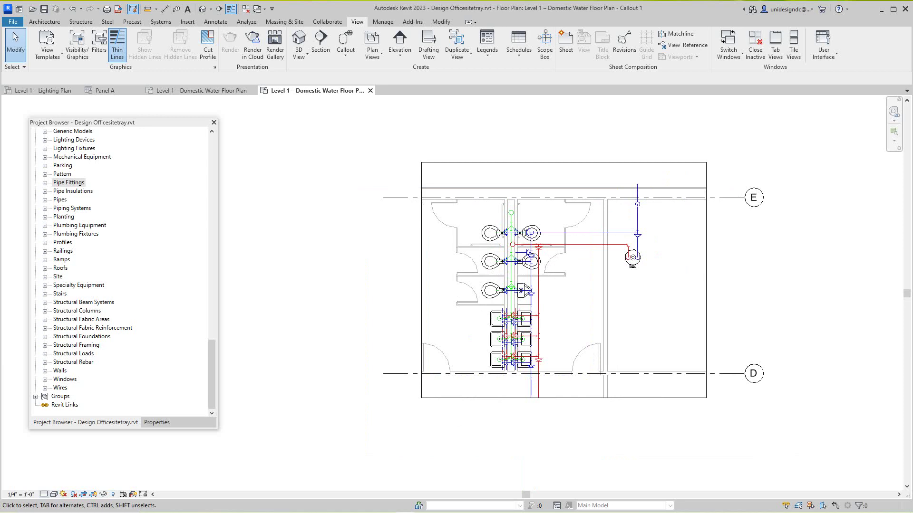
click(43, 494)
click(57, 485)
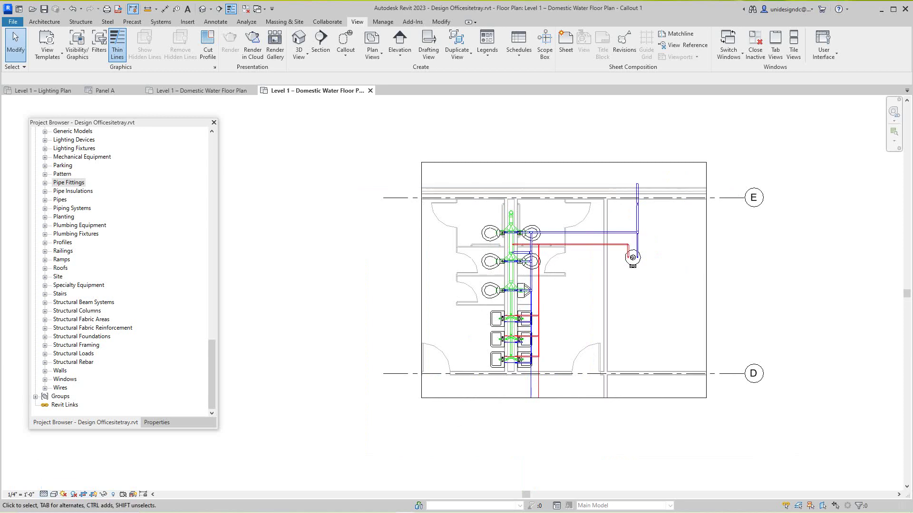
scroll(629, 270, up, 3)
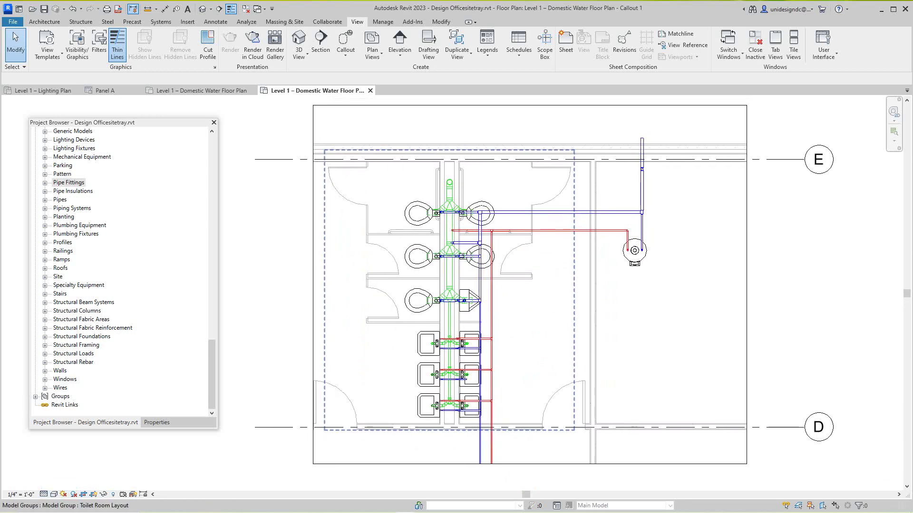
Step: Draw a vertical section just left of the water heater, from near grid E down to grid D
scroll(517, 250, down, 3)
click(399, 42)
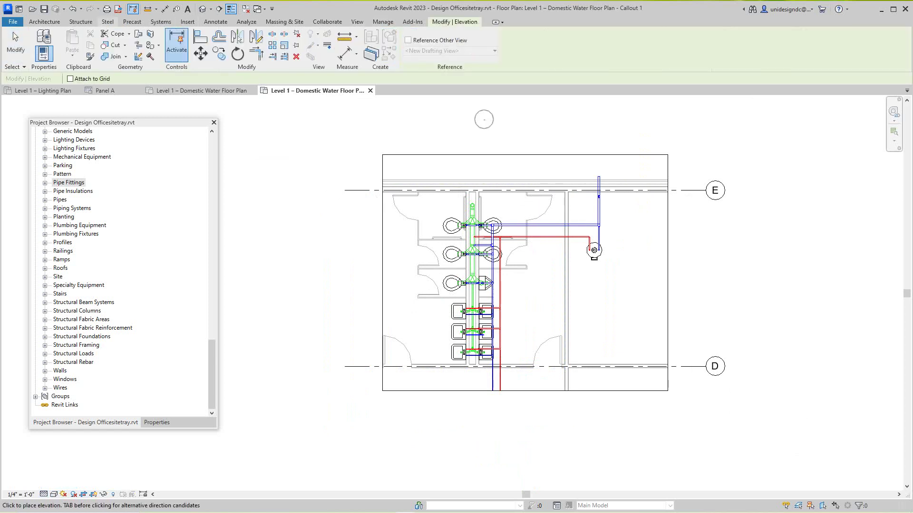
click(218, 9)
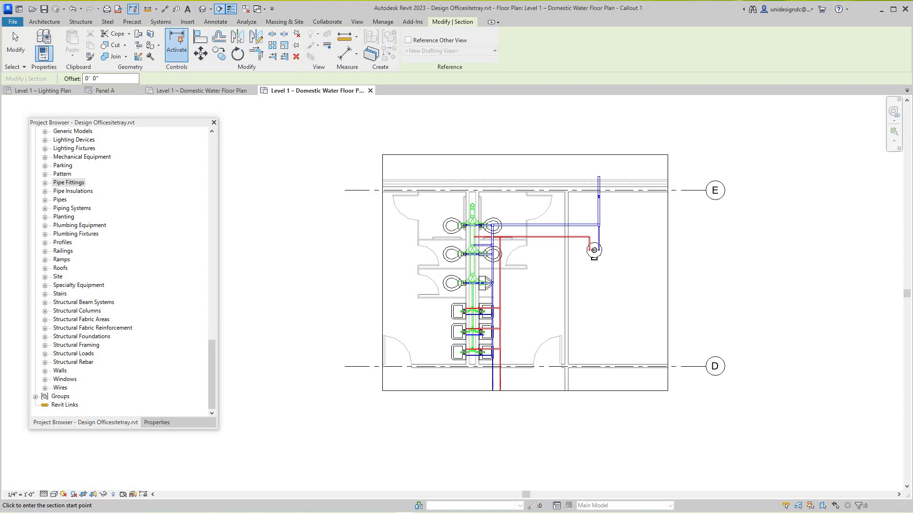
click(581, 206)
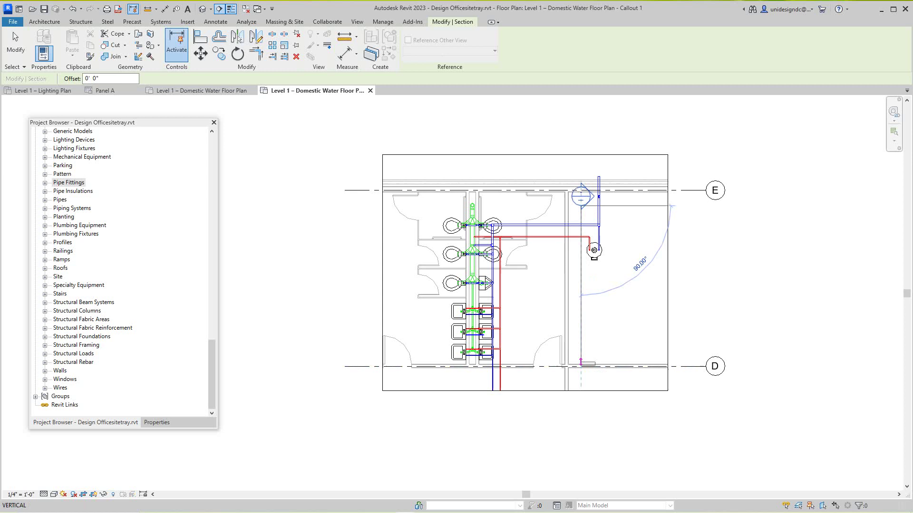
click(581, 364)
Step: Draw a horizontal section outside the exterior wall above grid E, spanning the toilet room, and flip it to look into the room
right_click(440, 168)
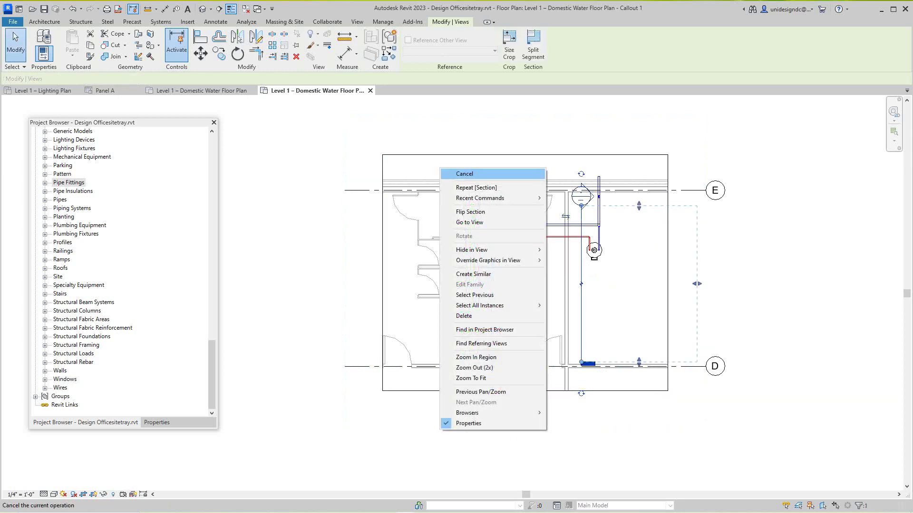
click(475, 188)
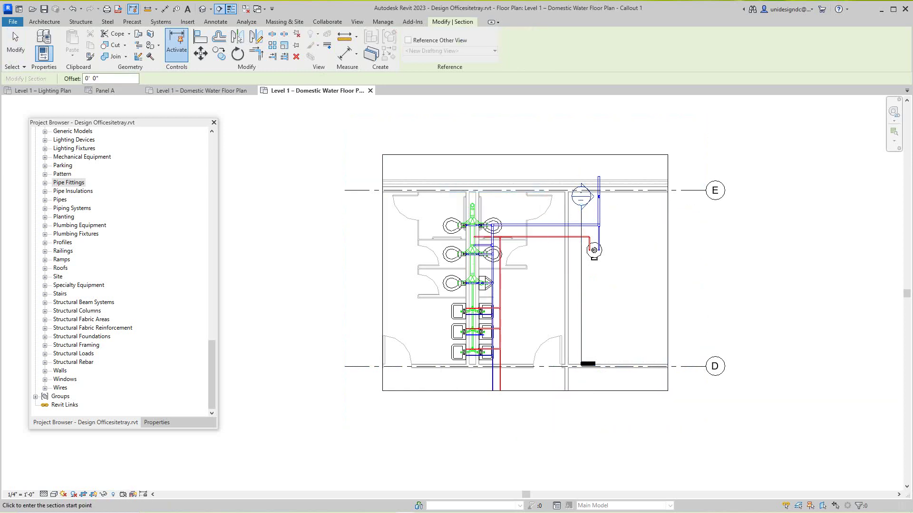
click(399, 167)
click(556, 167)
right_click(557, 169)
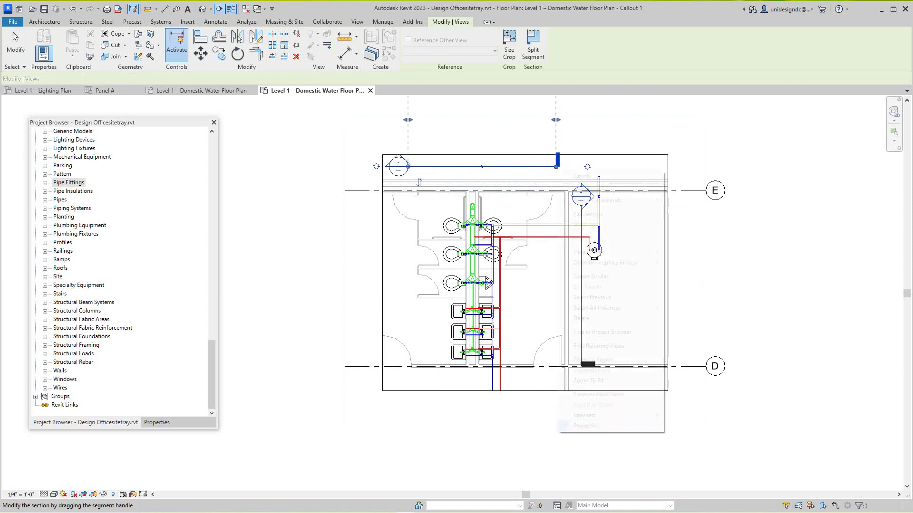
click(577, 213)
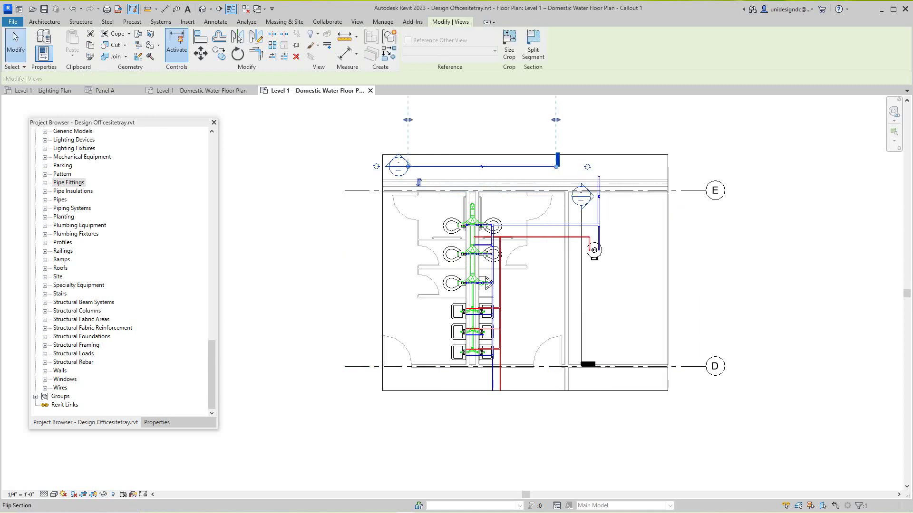
click(418, 182)
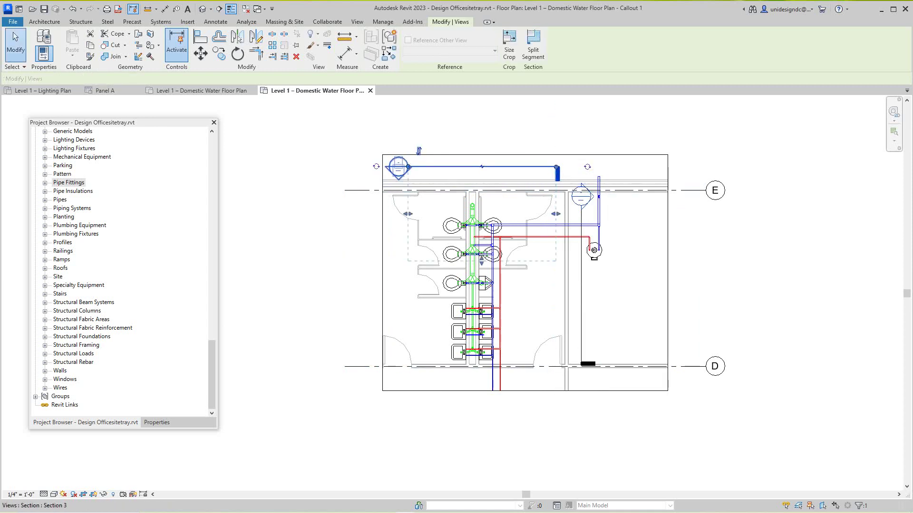
click(13, 32)
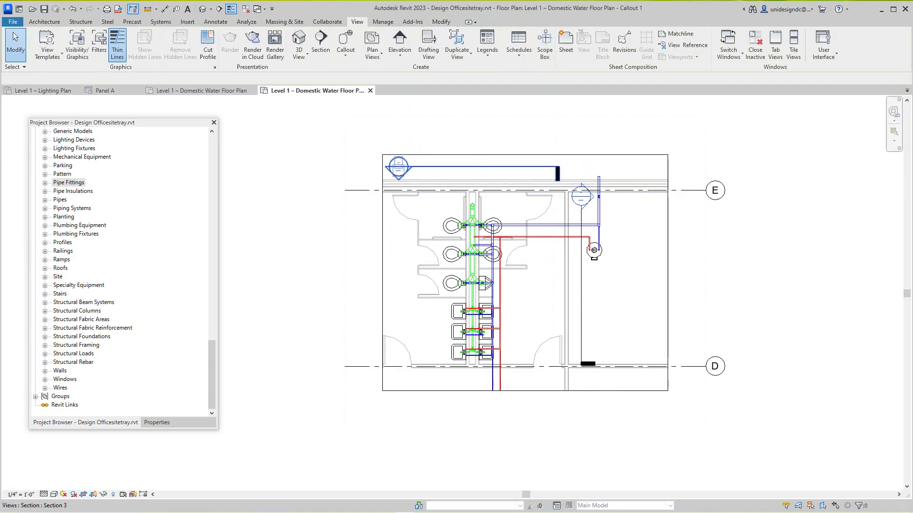
Step: Open the toilet room section view and set its detail level to Fine
double_click(398, 167)
scroll(453, 179, up, 3)
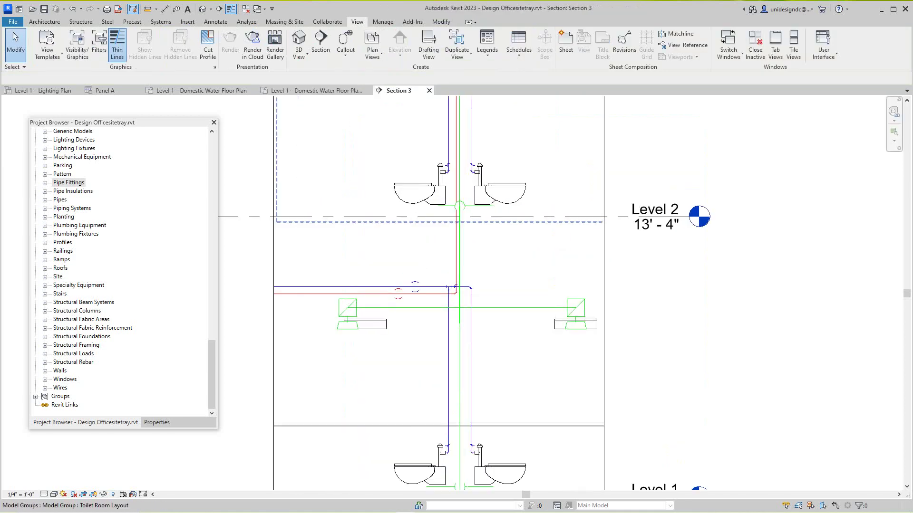
scroll(491, 290, down, 3)
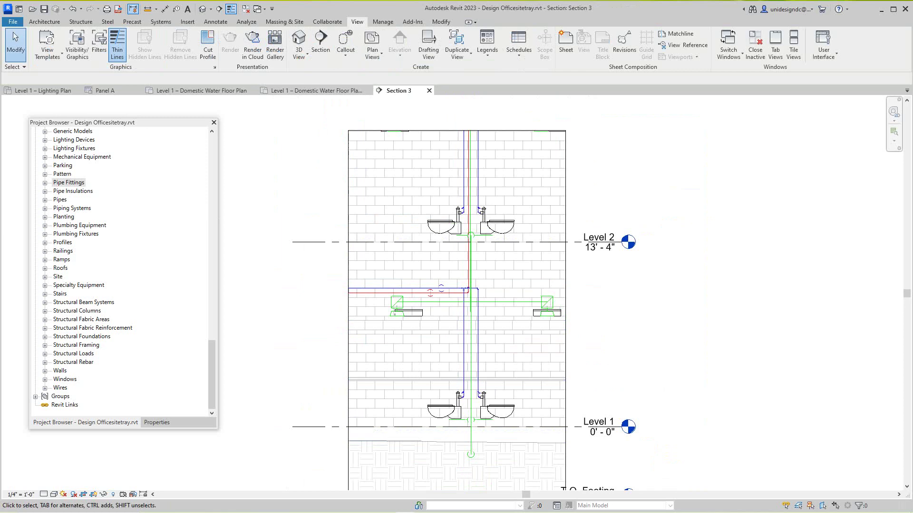
click(43, 495)
click(57, 483)
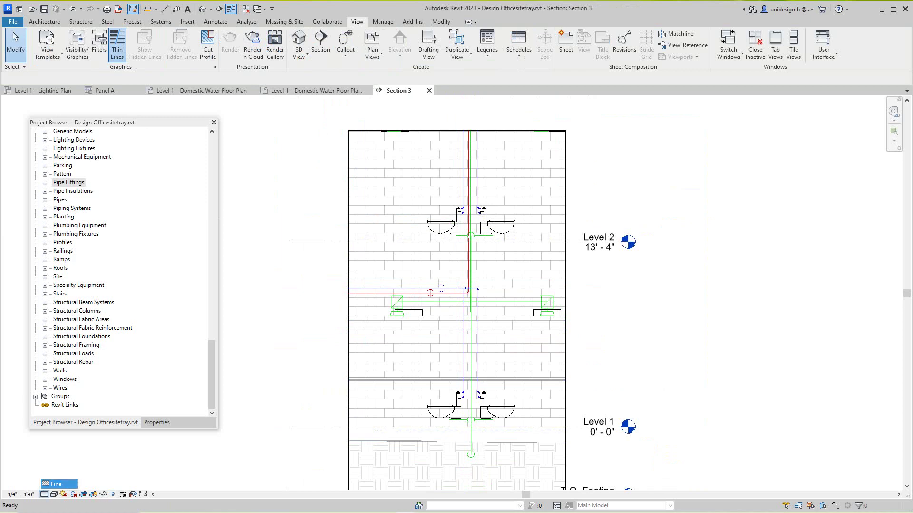
scroll(468, 355, up, 3)
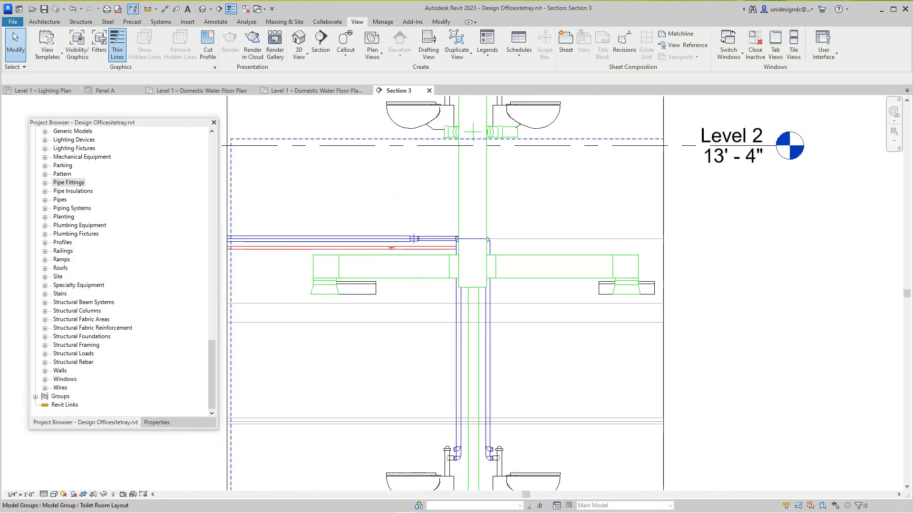
scroll(397, 361, down, 2)
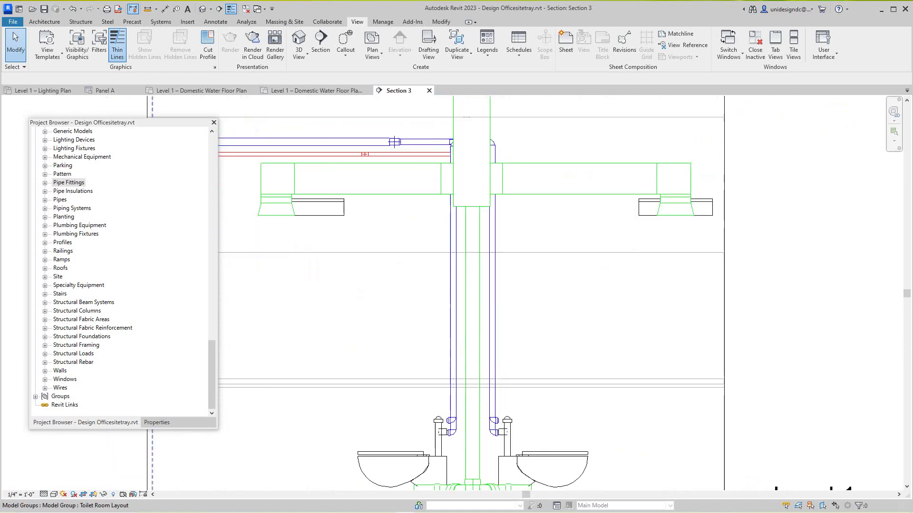
scroll(452, 338, down, 3)
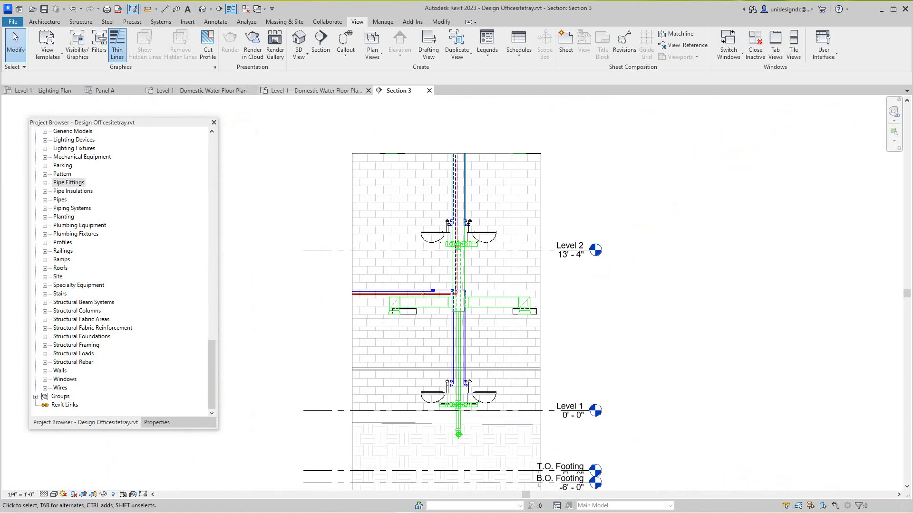
Step: Return to the toilet room callout view and start Generate Layout from the water heater for Domestic Cold Water 1
click(314, 90)
scroll(497, 290, up, 4)
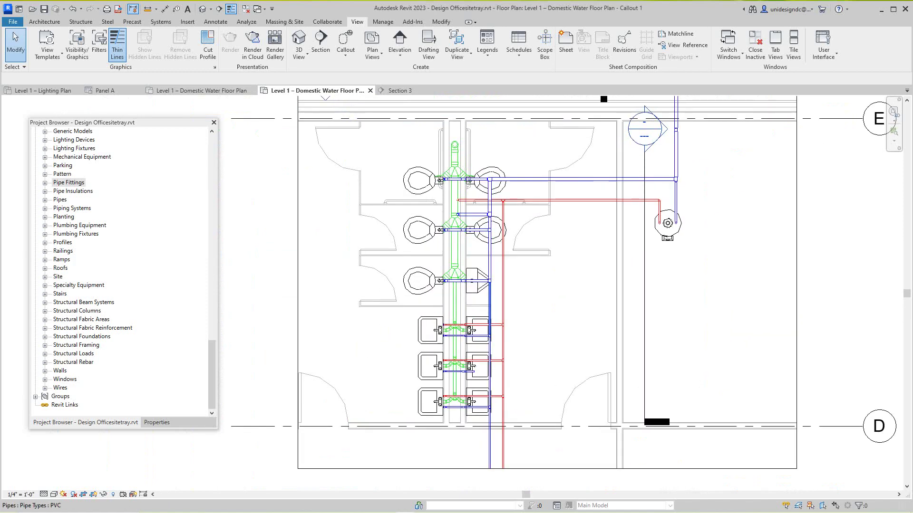
scroll(482, 283, down, 2)
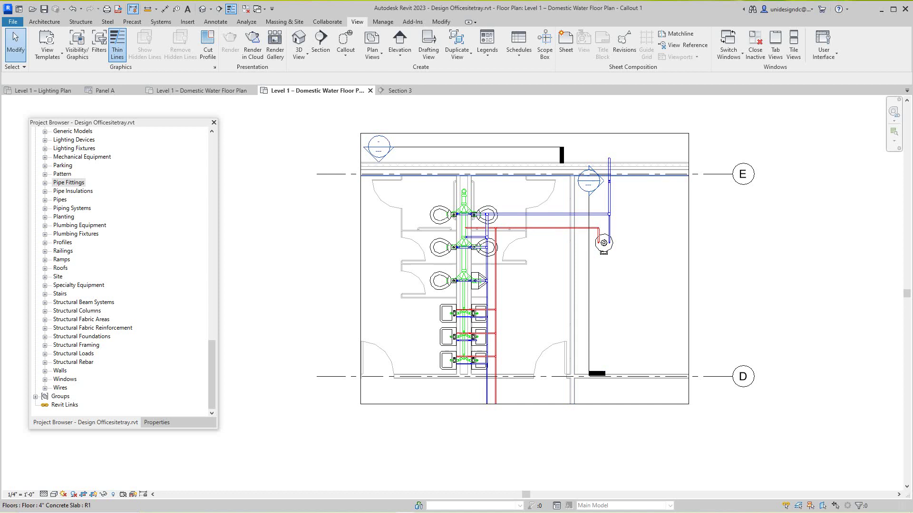
click(603, 244)
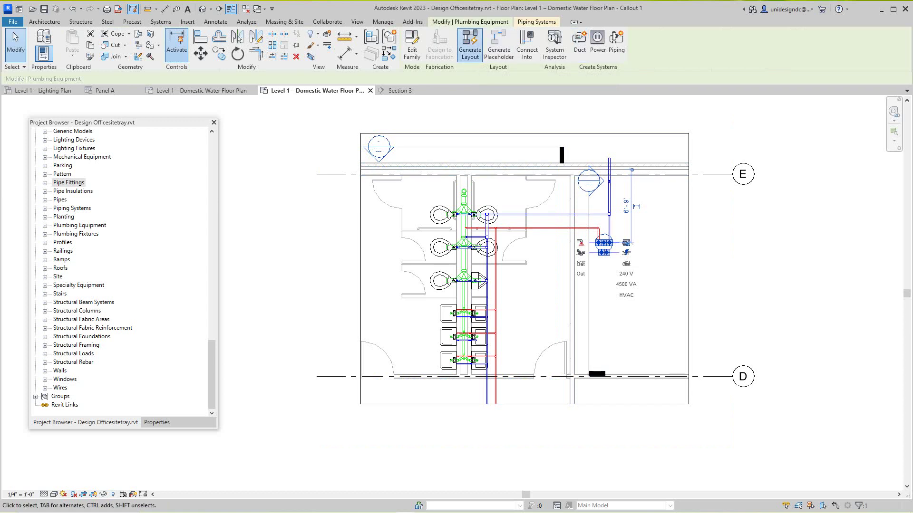
click(469, 44)
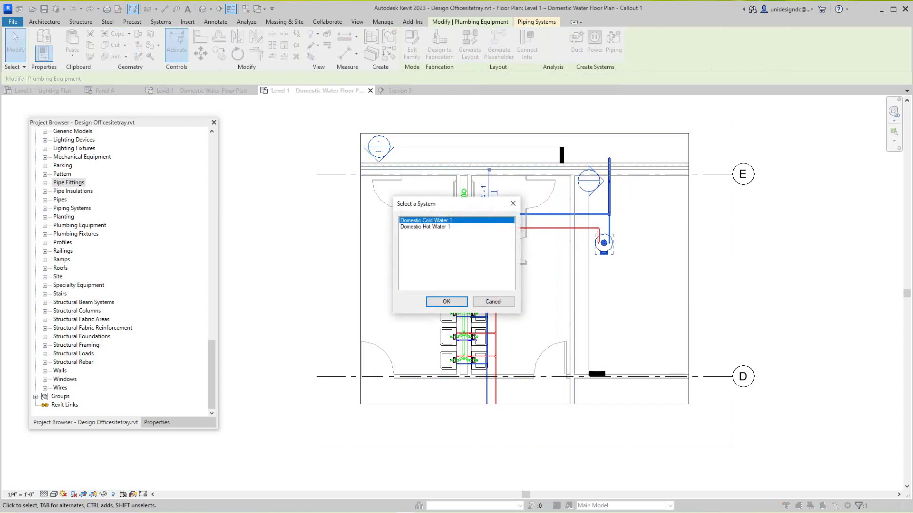
click(447, 302)
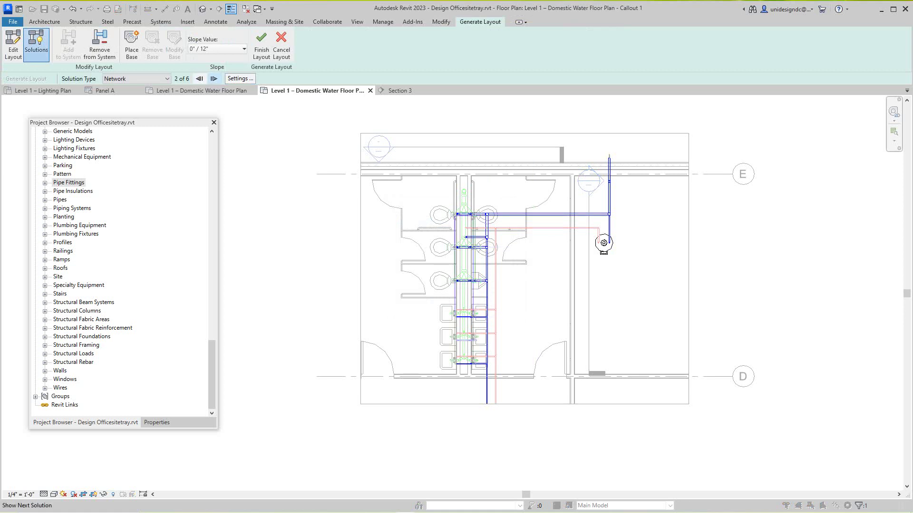
Step: Cycle through the Network layout solutions and finish the cold water layout with solution 4 of 6
click(213, 79)
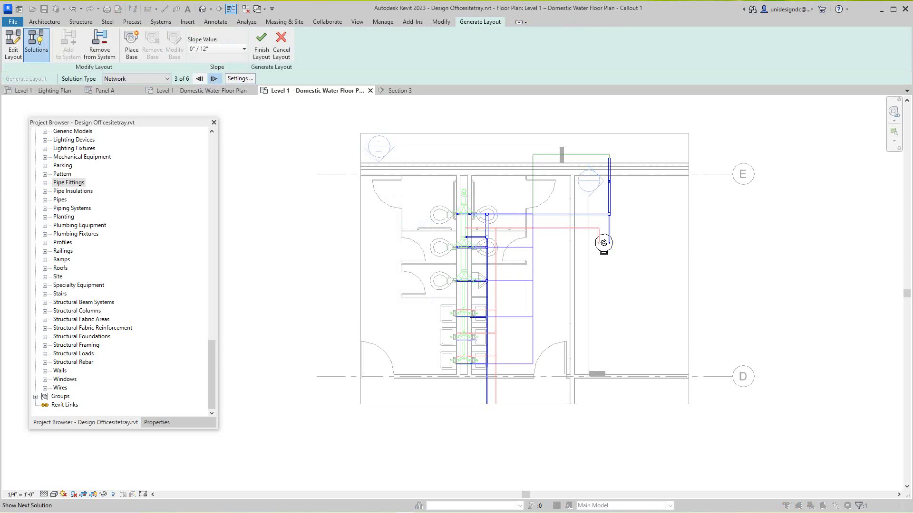
click(214, 79)
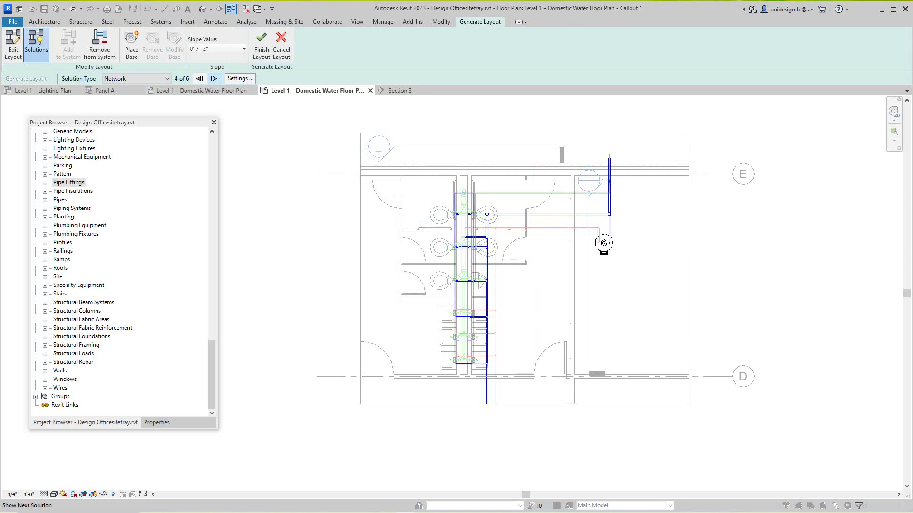
click(213, 79)
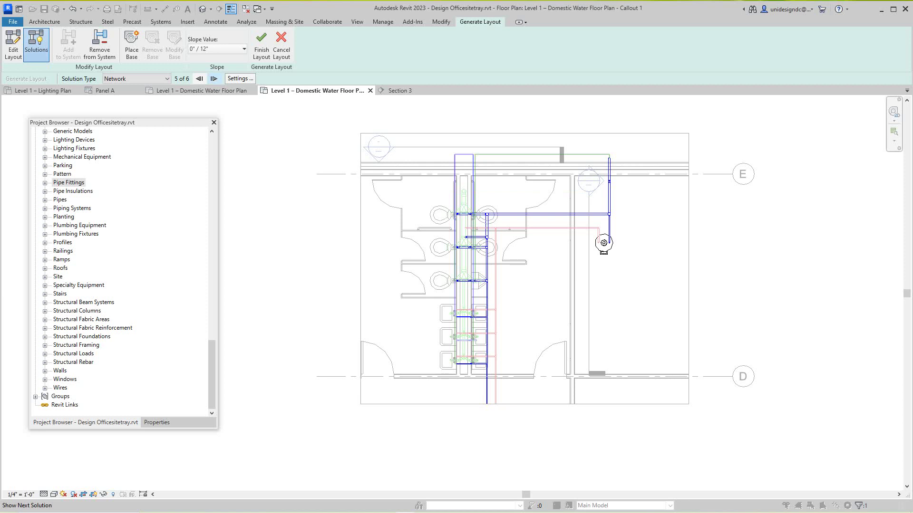
click(213, 78)
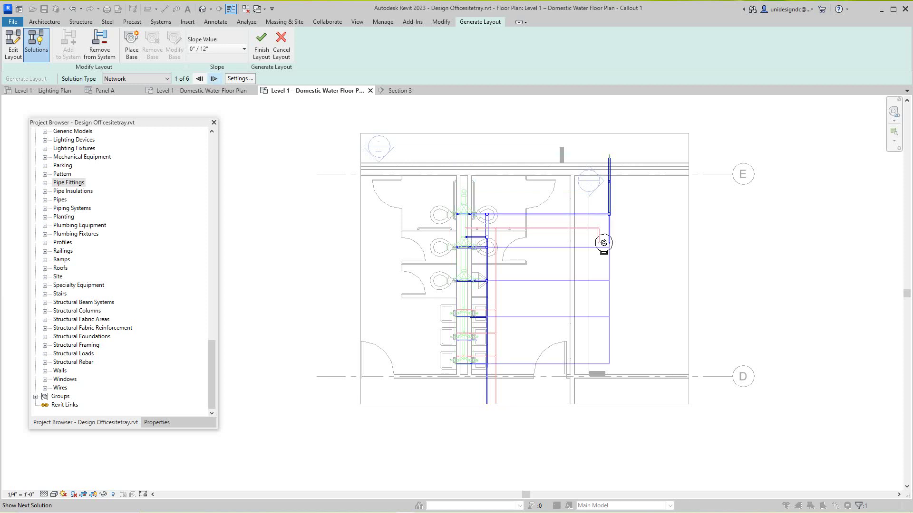
click(214, 79)
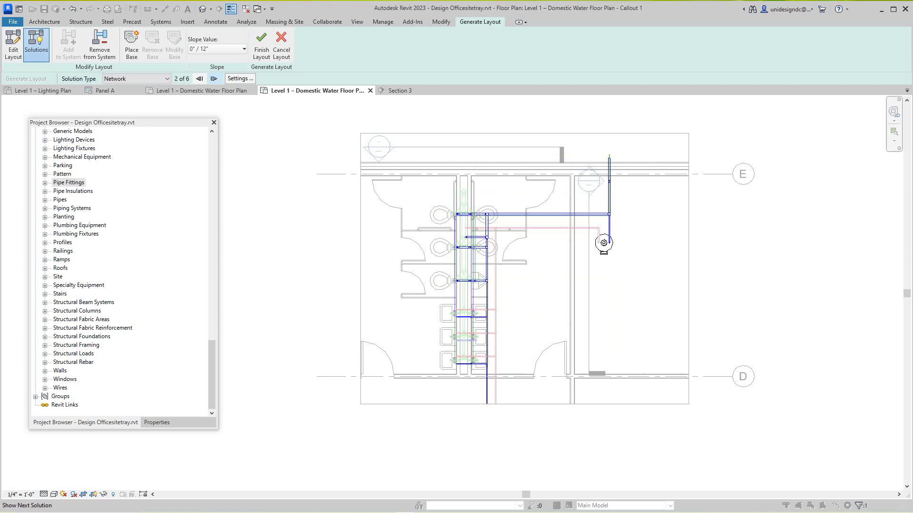
click(214, 78)
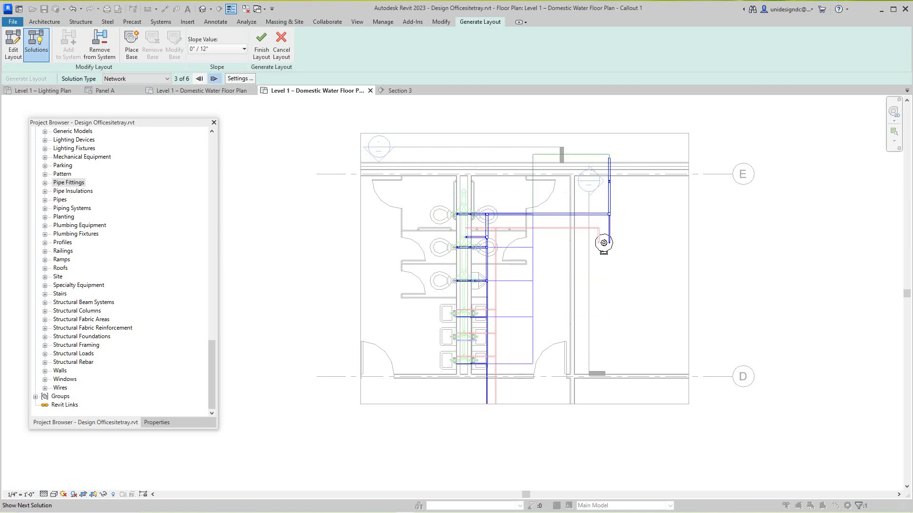
click(214, 79)
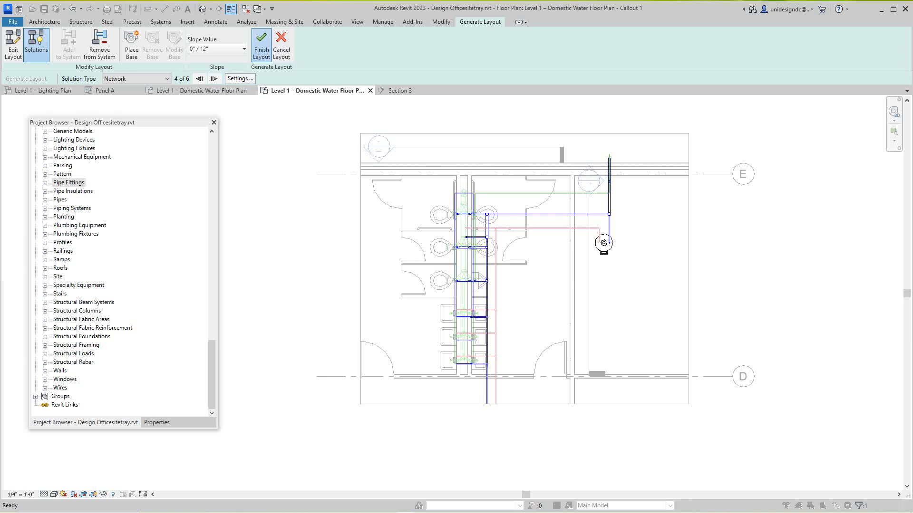
click(261, 45)
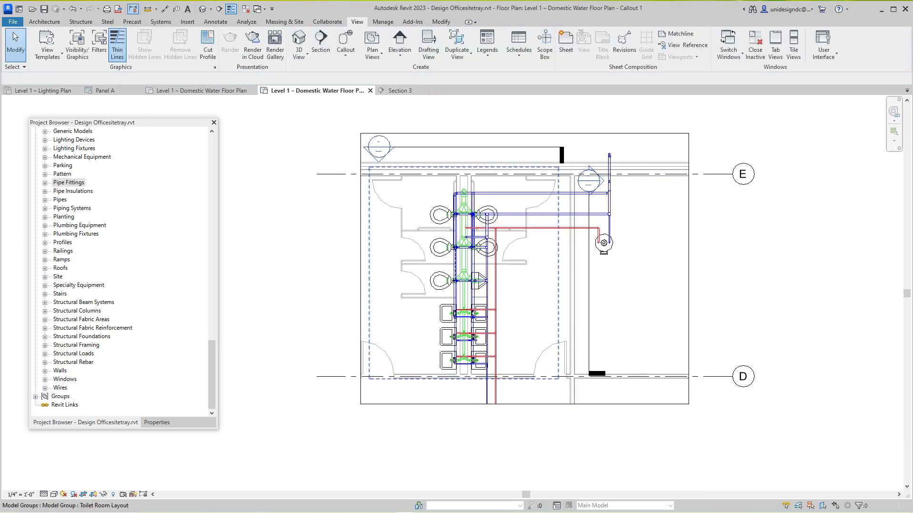
Step: Examine the generated cold water piping between the toilet room fixtures and the water heater
scroll(432, 239, up, 5)
middle_drag(515, 180, 409, 221)
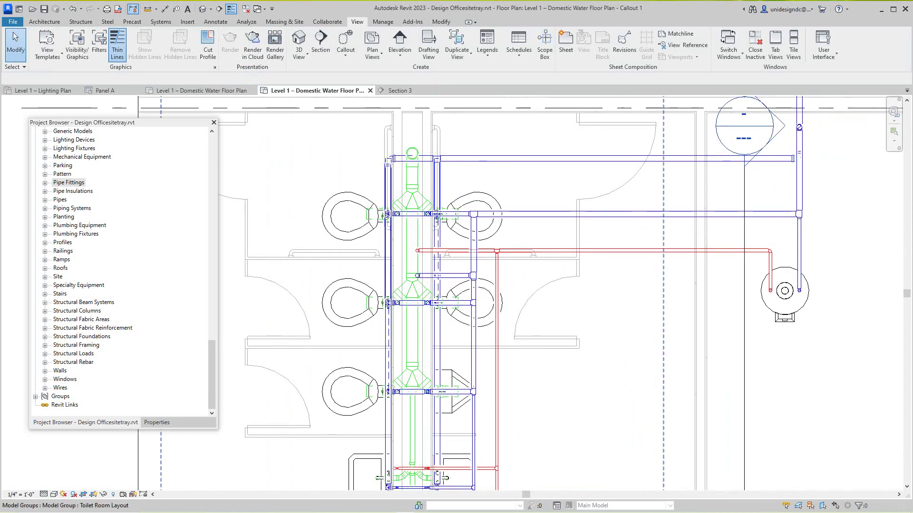
scroll(407, 220, down, 3)
scroll(407, 169, up, 3)
scroll(342, 153, down, 5)
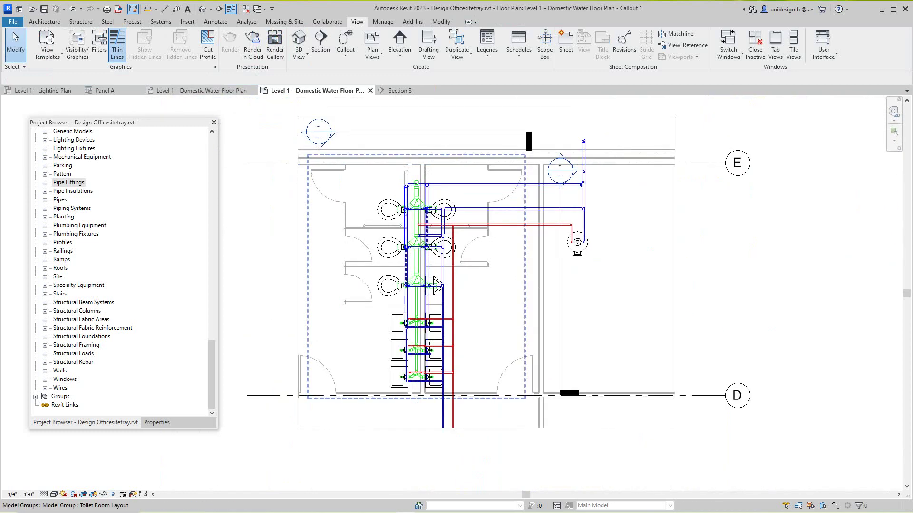
scroll(537, 171, down, 4)
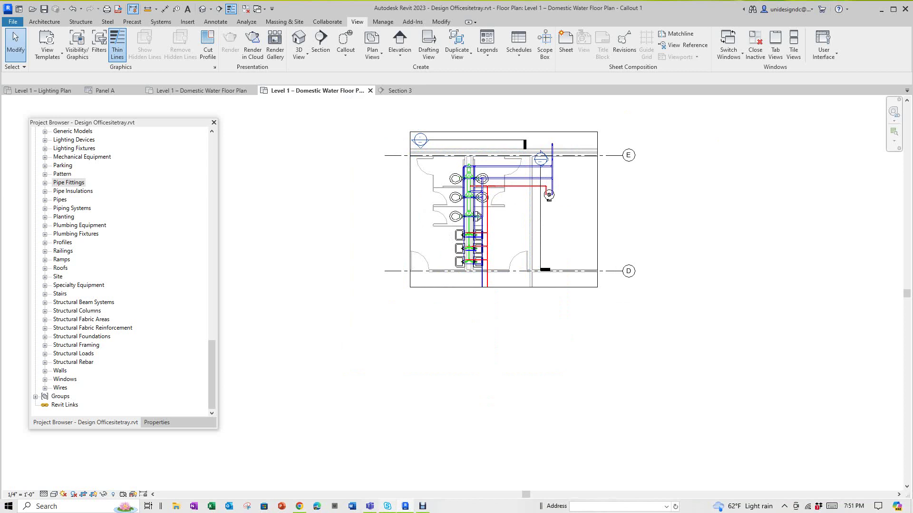
mouse_move(405, 507)
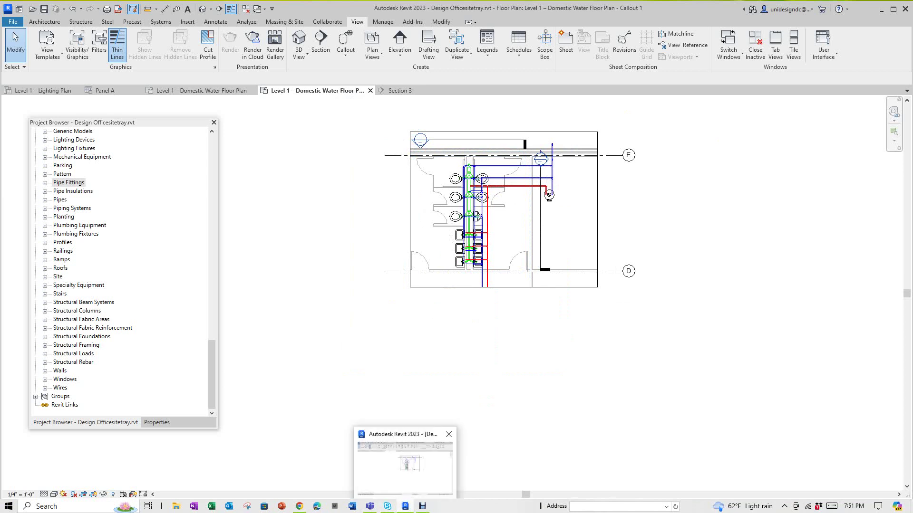
scroll(479, 262, down, 1)
scroll(463, 210, up, 3)
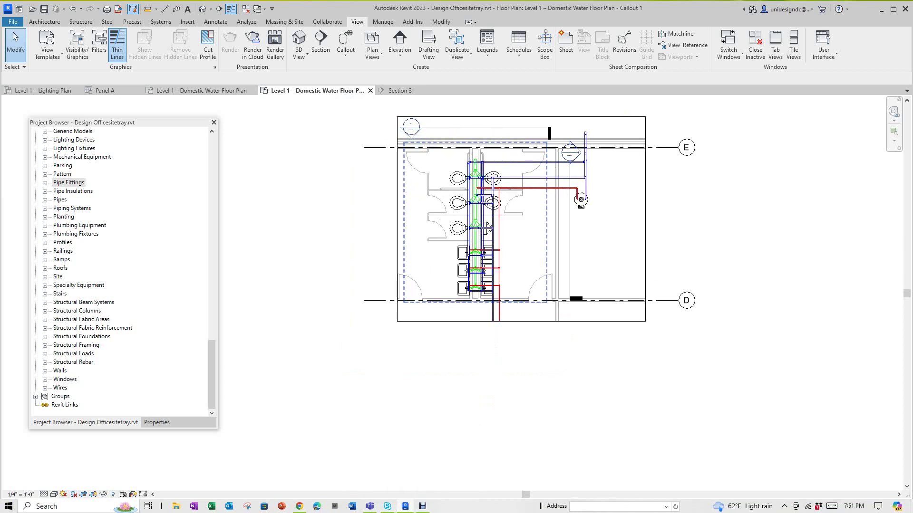
middle_drag(463, 211, 431, 265)
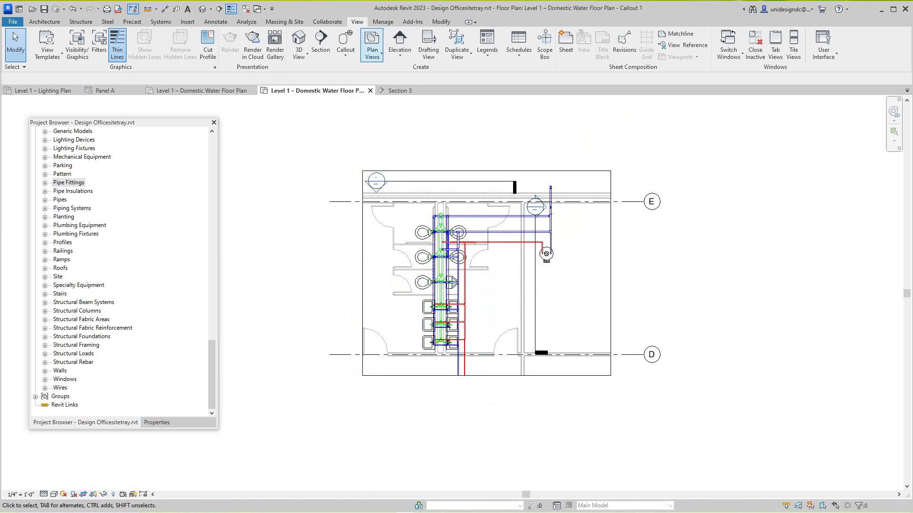
Step: Open the default 3D view of the building and reset it to its home orientation
click(203, 8)
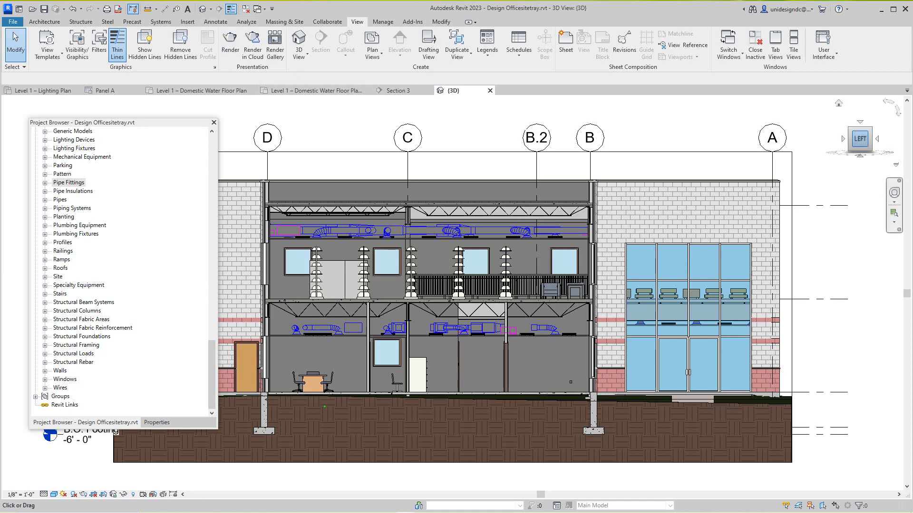
click(859, 139)
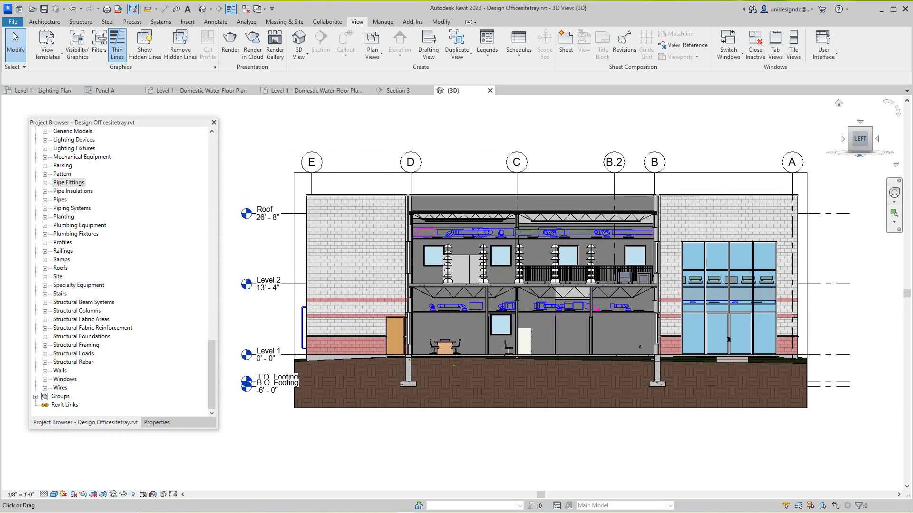
scroll(844, 148, up, 1)
shift+middle_drag(674, 230, 677, 231)
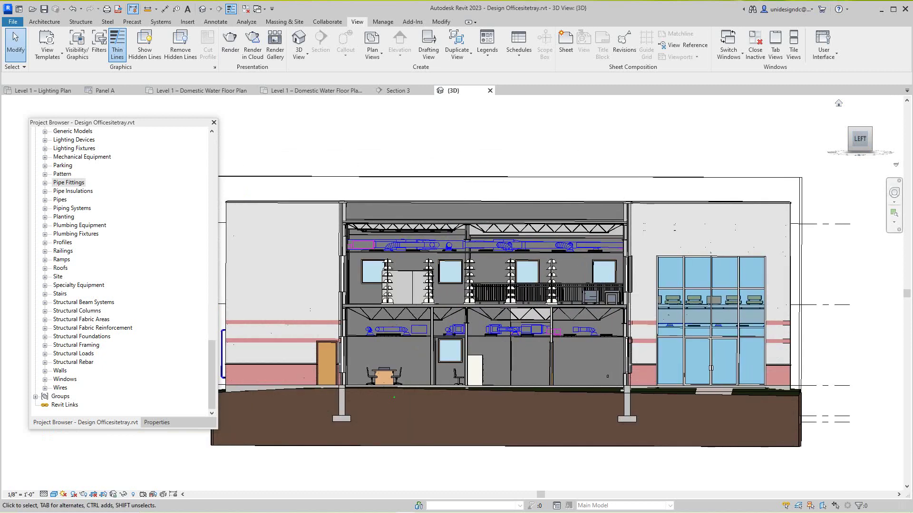
click(838, 102)
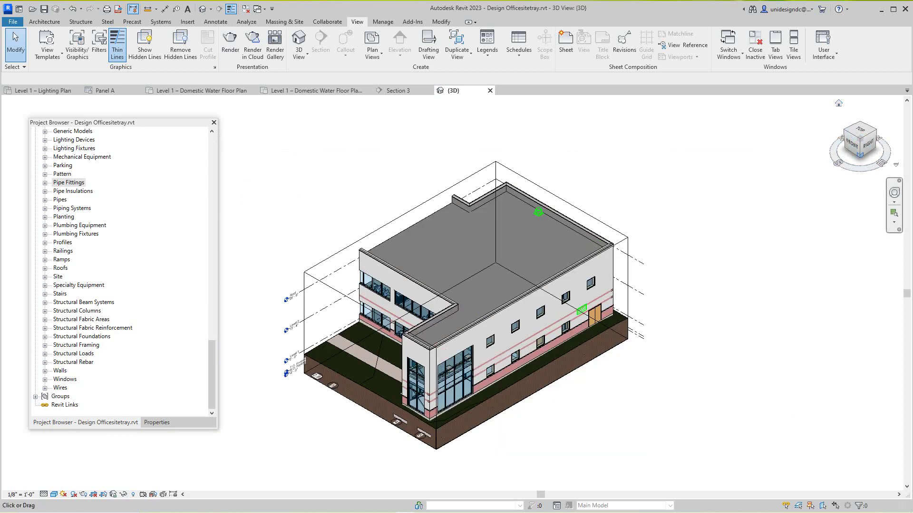
right_click(859, 148)
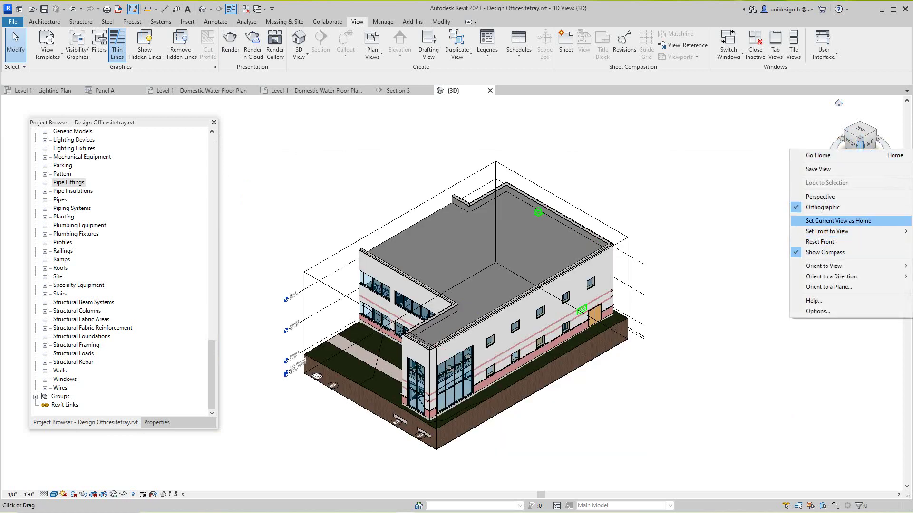
mouse_move(837, 266)
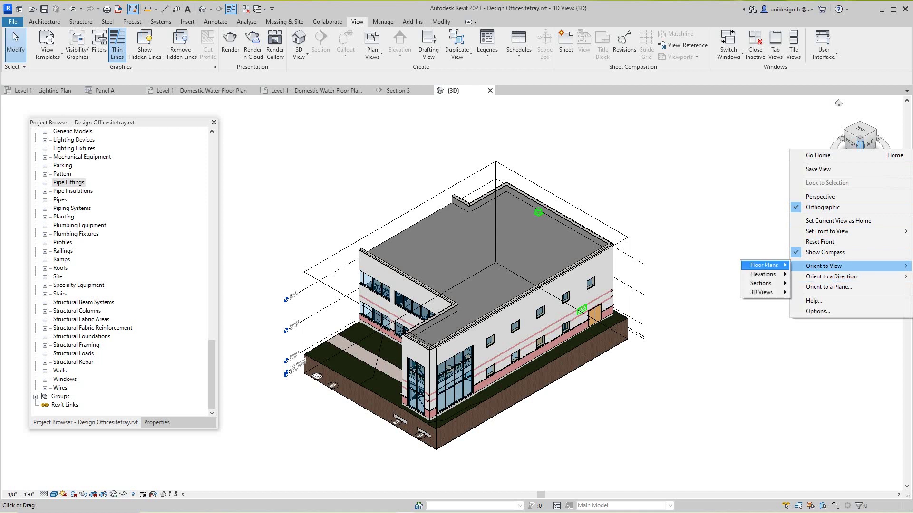
mouse_move(765, 265)
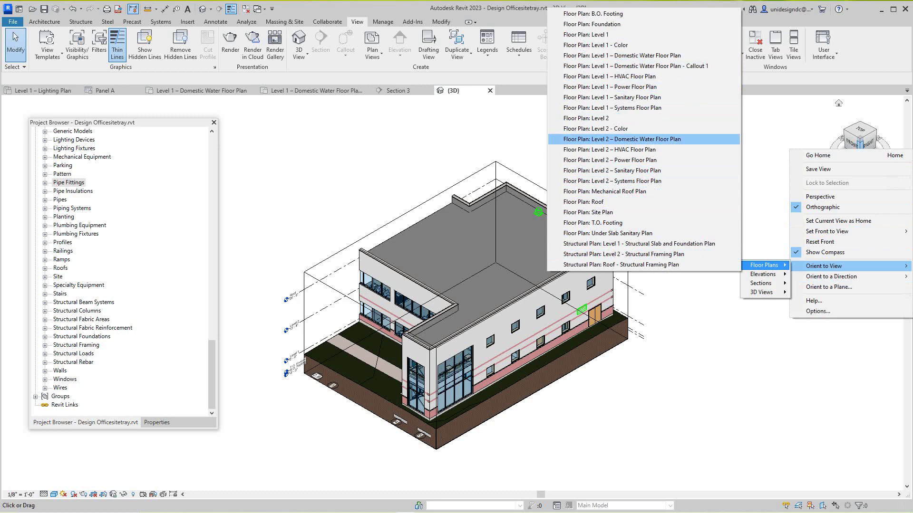
key(Escape)
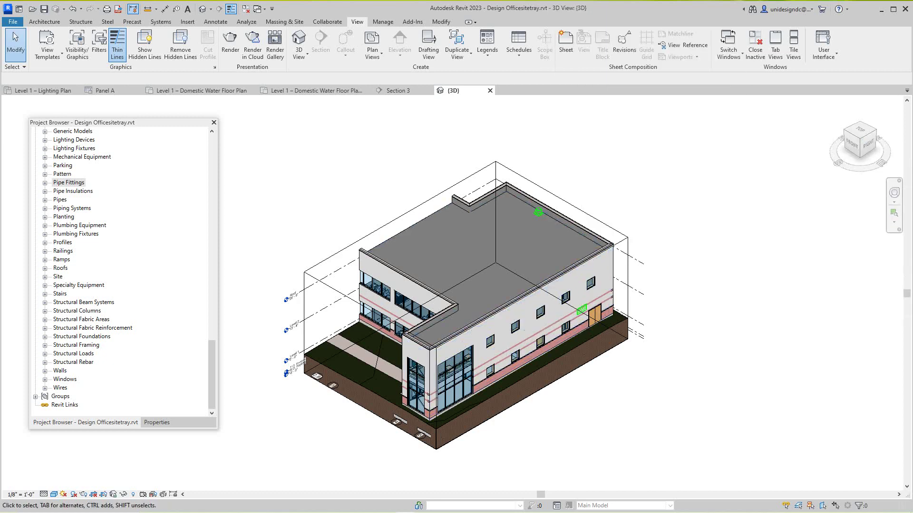
Step: Return to the Level 1 Domestic Water callout view and set its visual style to Realistic
click(199, 90)
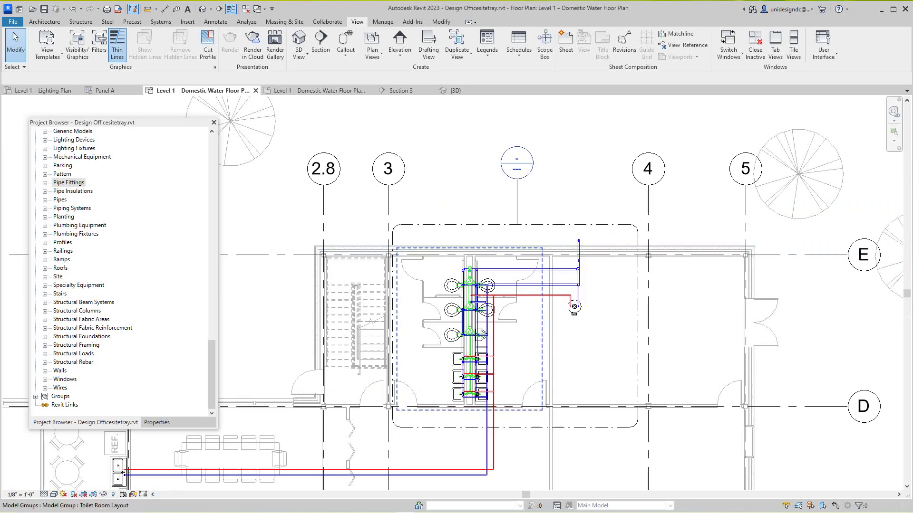
click(318, 90)
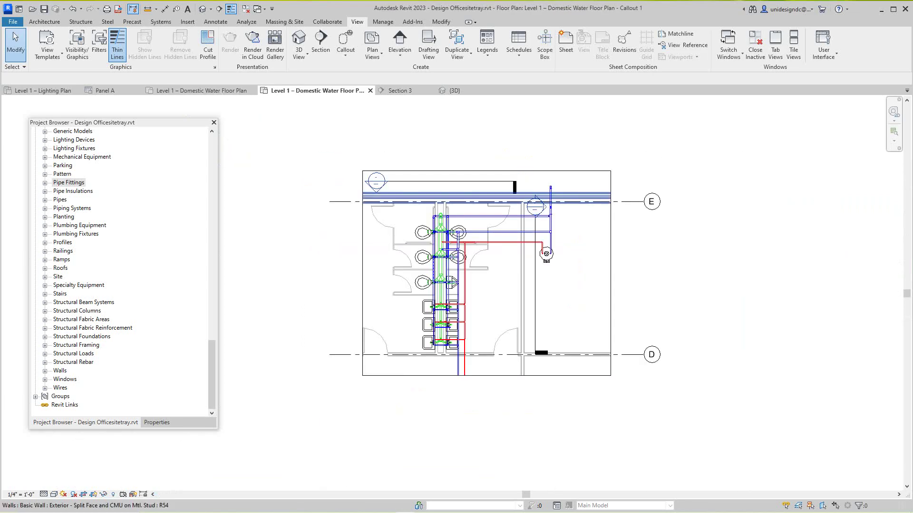
scroll(478, 273, up, 2)
middle_drag(461, 237, 542, 245)
scroll(542, 245, up, 3)
scroll(542, 244, down, 4)
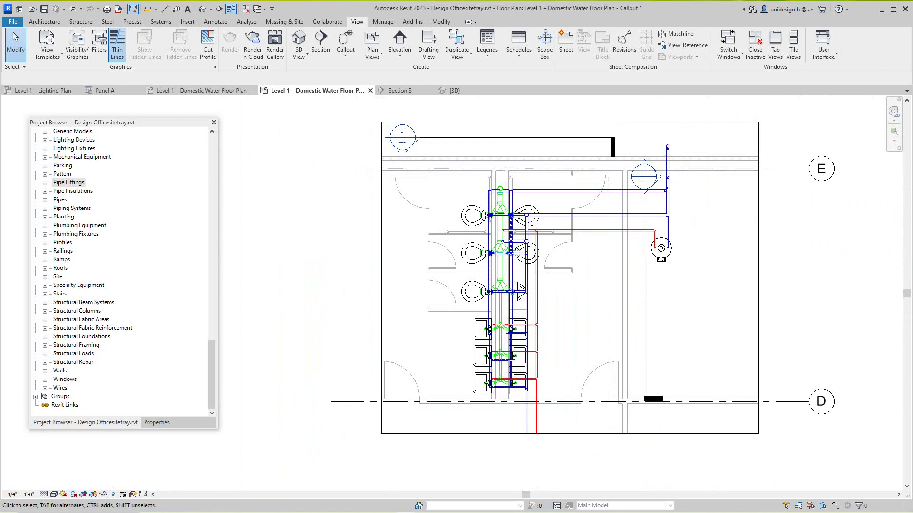
click(54, 495)
click(79, 481)
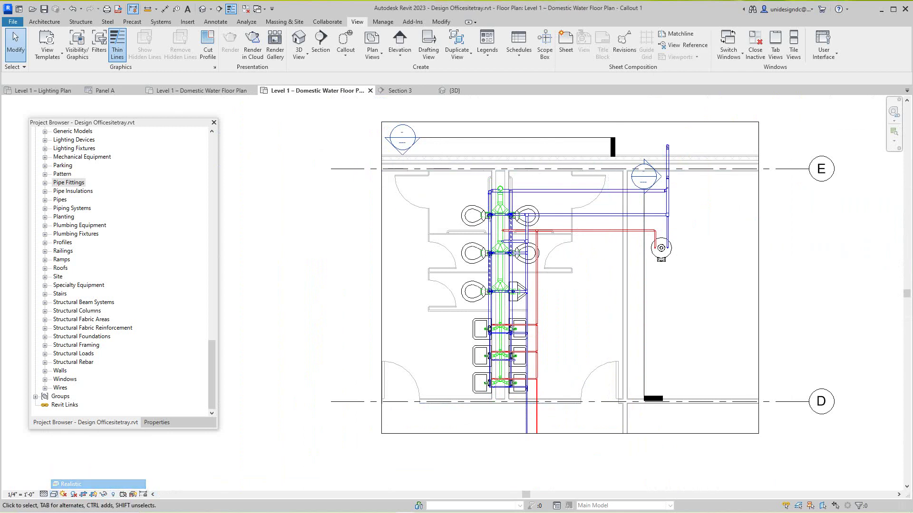